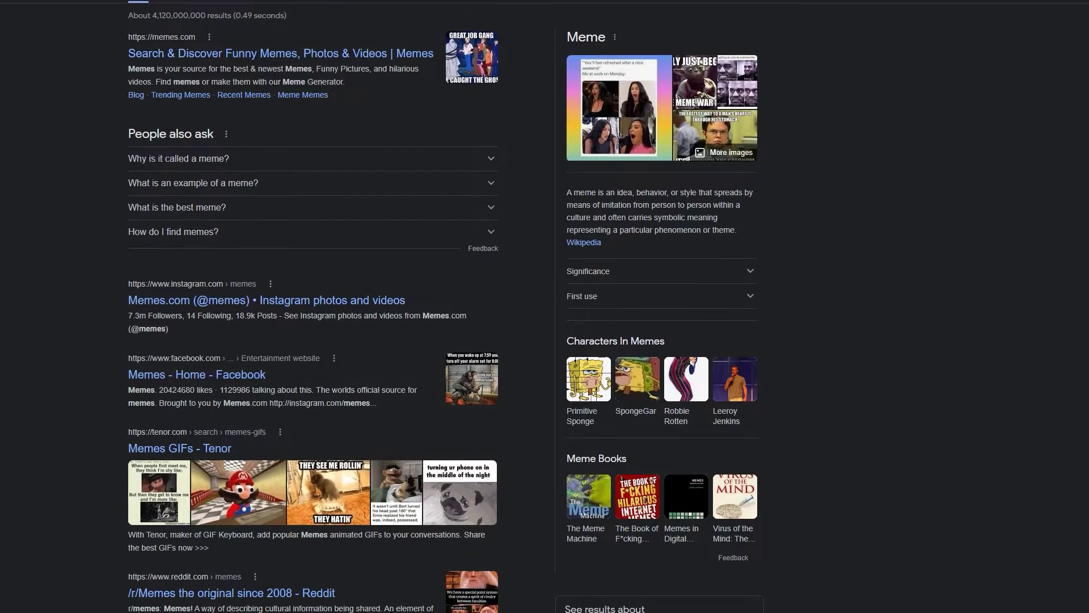
- Scroll down through the Google search results for memes
scroll(479, 149, down, 6)
scroll(449, 306, down, 8)
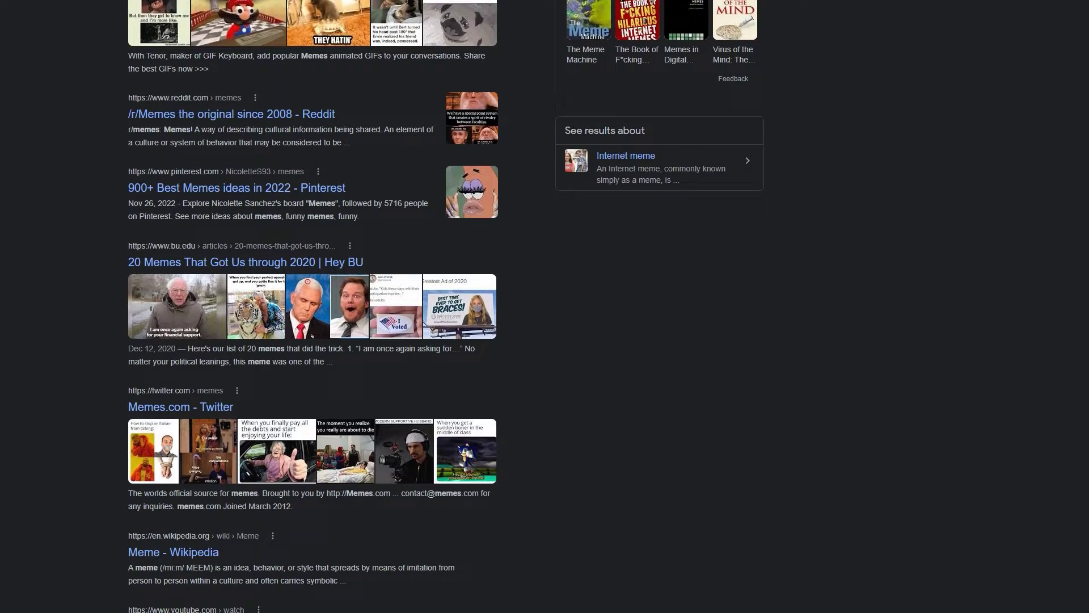
scroll(314, 307, down, 3)
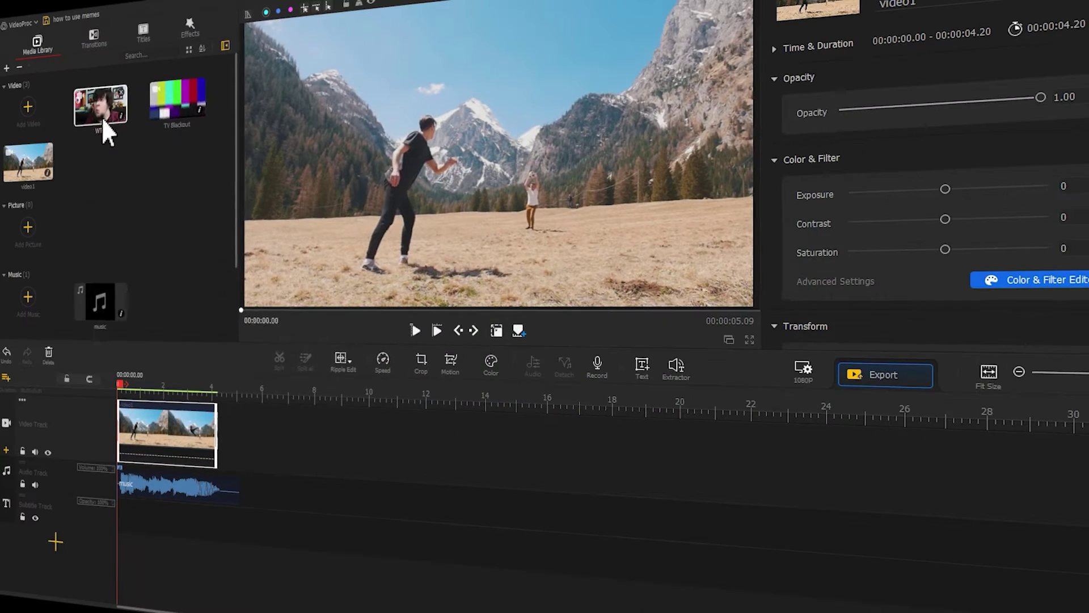
- Place the WTF clip after video1 and trim it to end at the playhead
drag(102, 119, 255, 443)
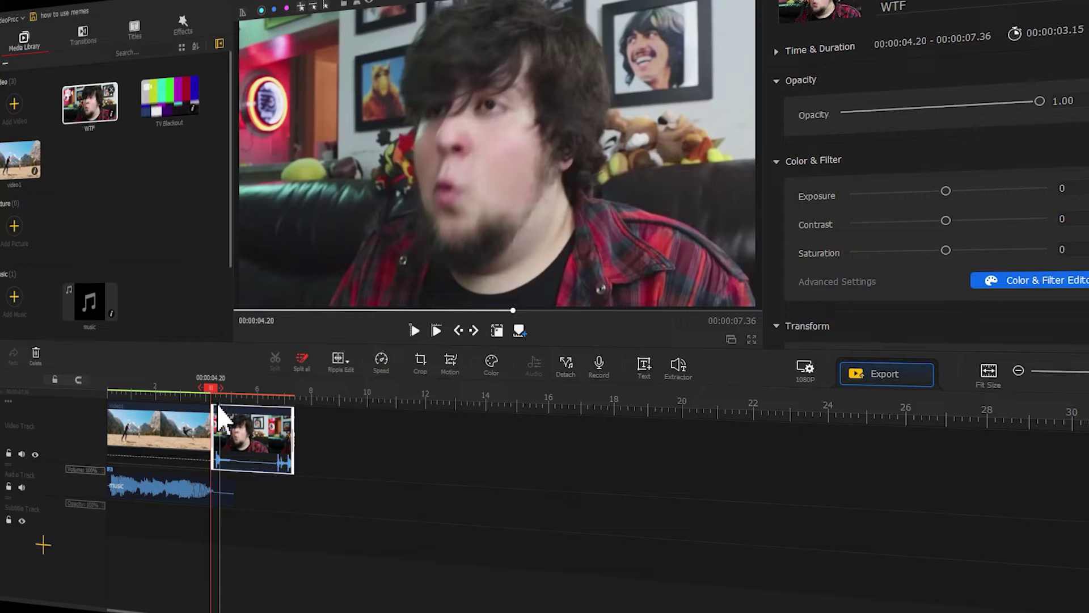
click(230, 390)
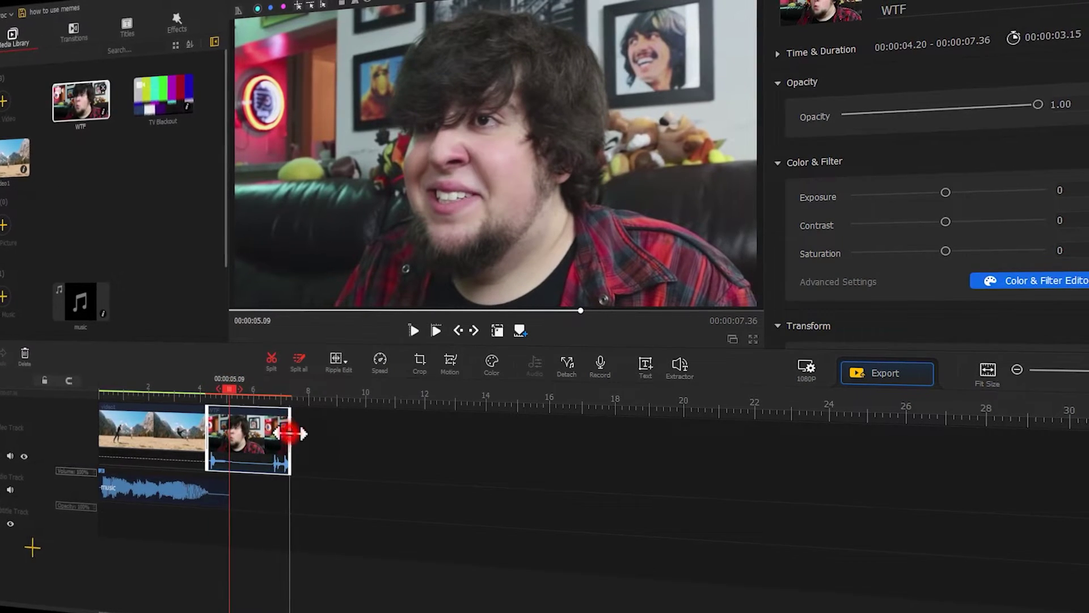
click(226, 431)
click(226, 431)
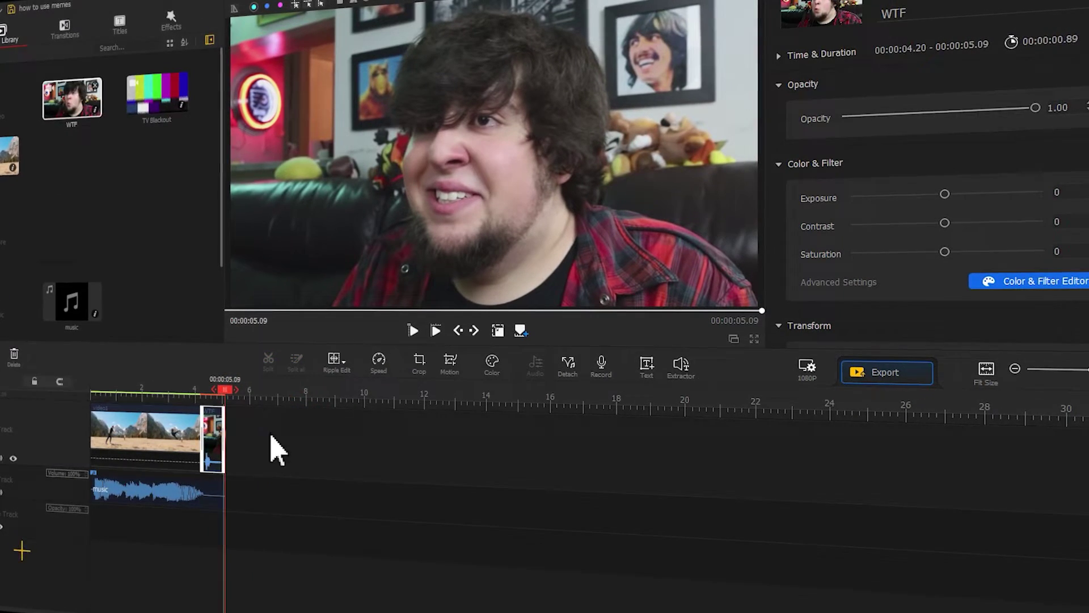
- Shrink the WTF clip within the preview frame and move it to a new spot
click(501, 338)
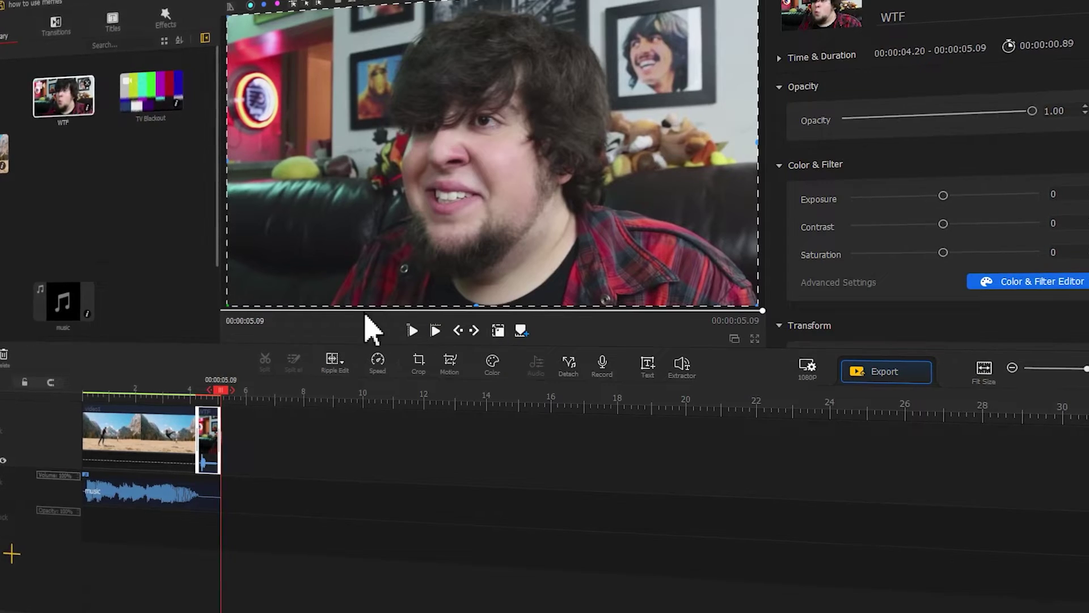
drag(226, 304, 426, 180)
drag(499, 133, 416, 160)
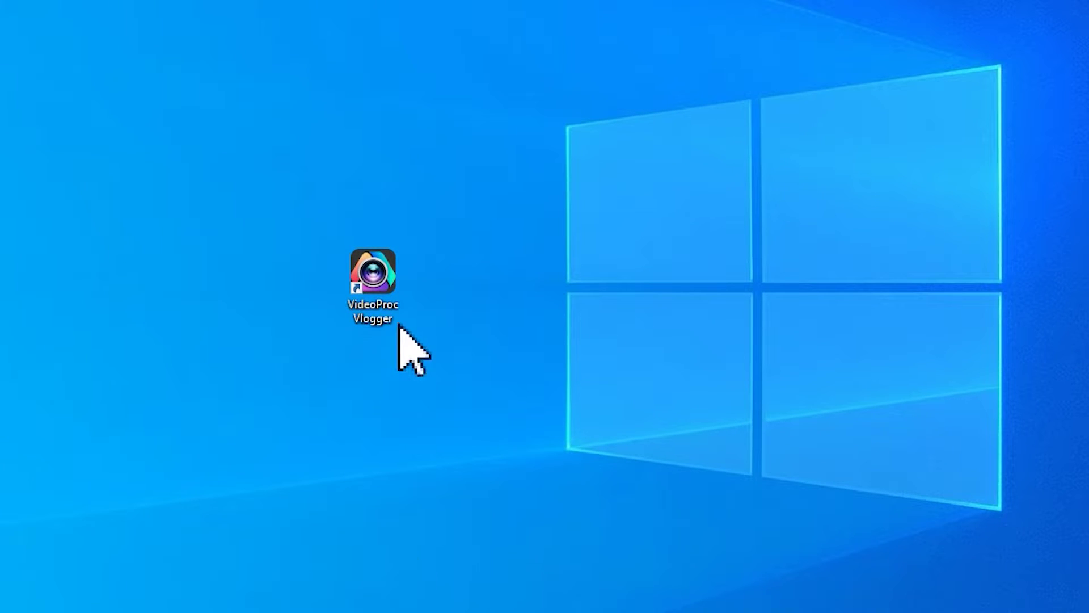
- Launch VideoProc Vlogger and create a new project named 'how to use memes'
double_click(395, 274)
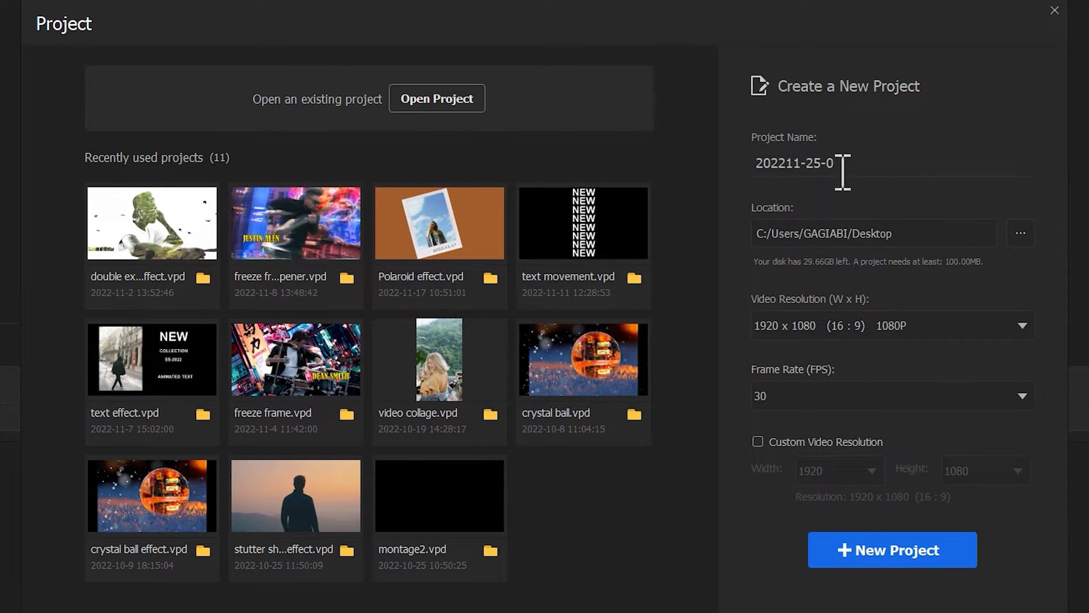
triple_click(843, 172)
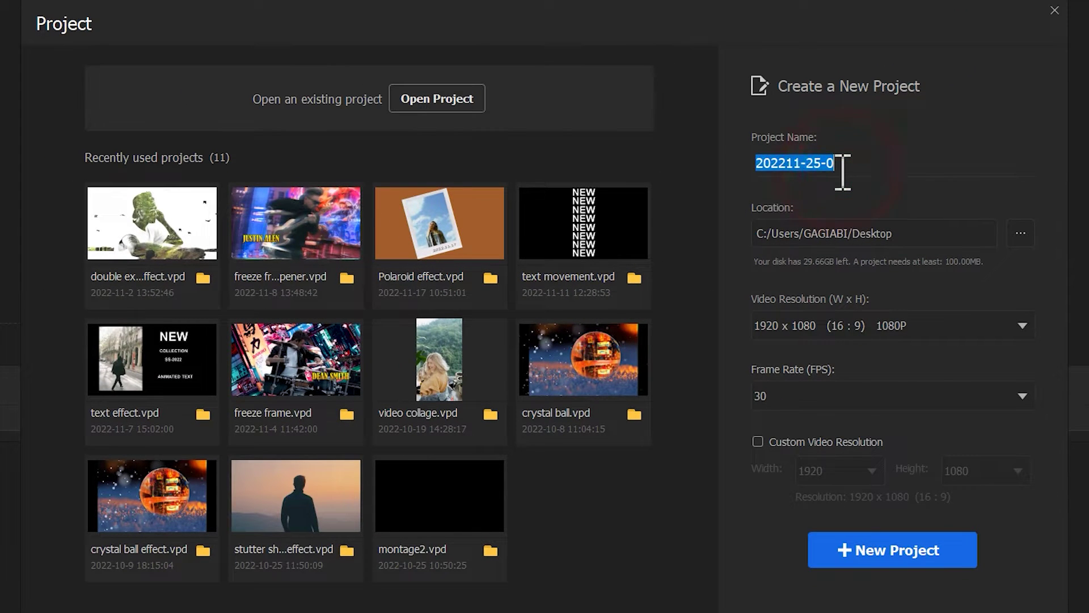
text(how to use memes)
click(878, 551)
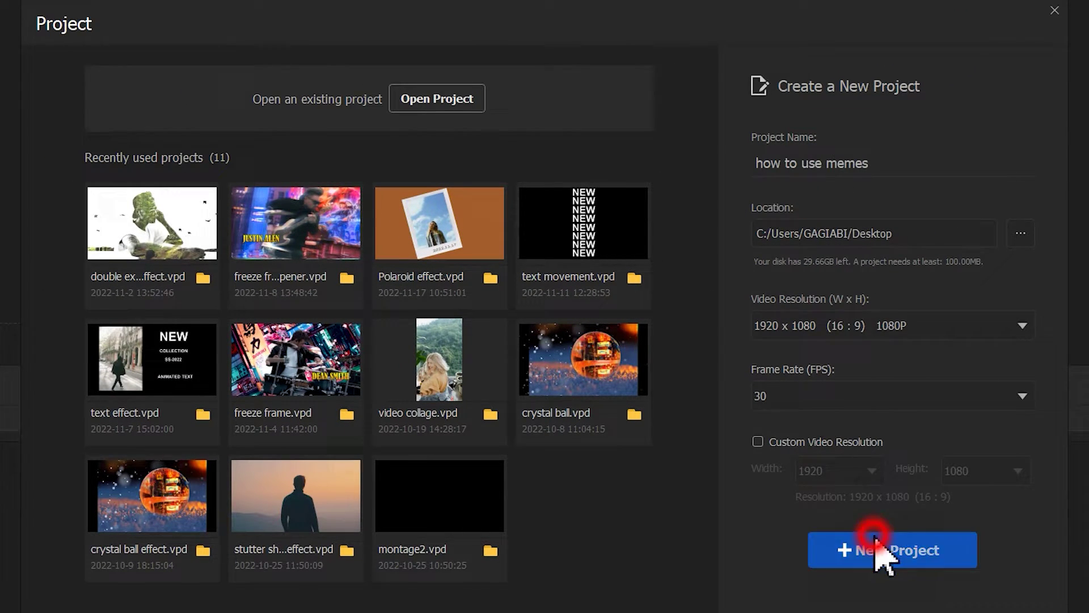
- Import video1 from the footages folder into the Media Library
click(196, 211)
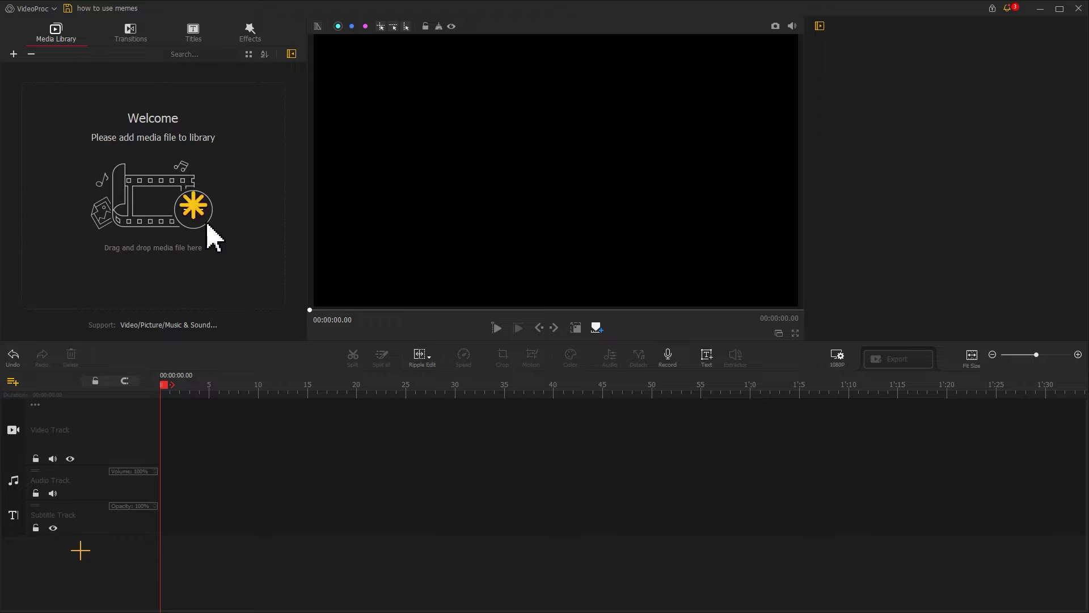
click(337, 116)
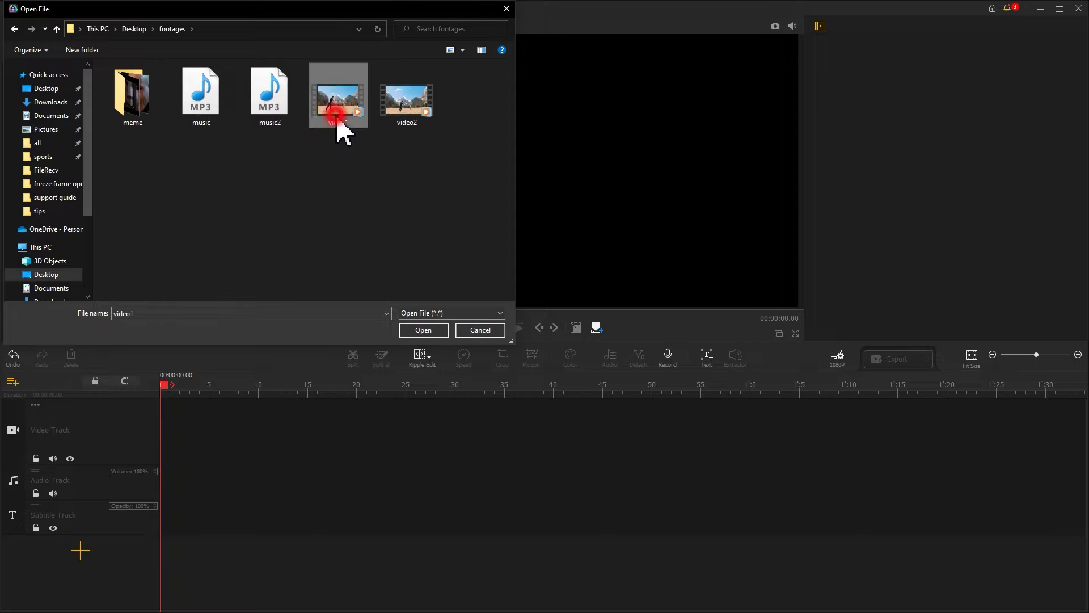
click(417, 330)
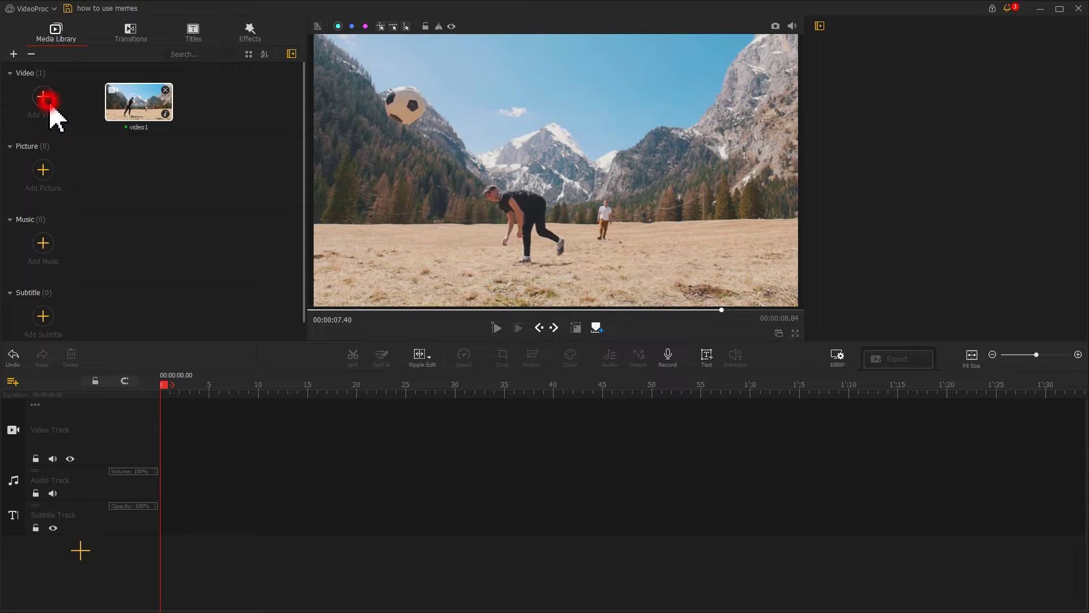
- Import the WTF and TV Blackout clips from the meme folder, then place video1 on the Video Track
click(49, 107)
double_click(135, 124)
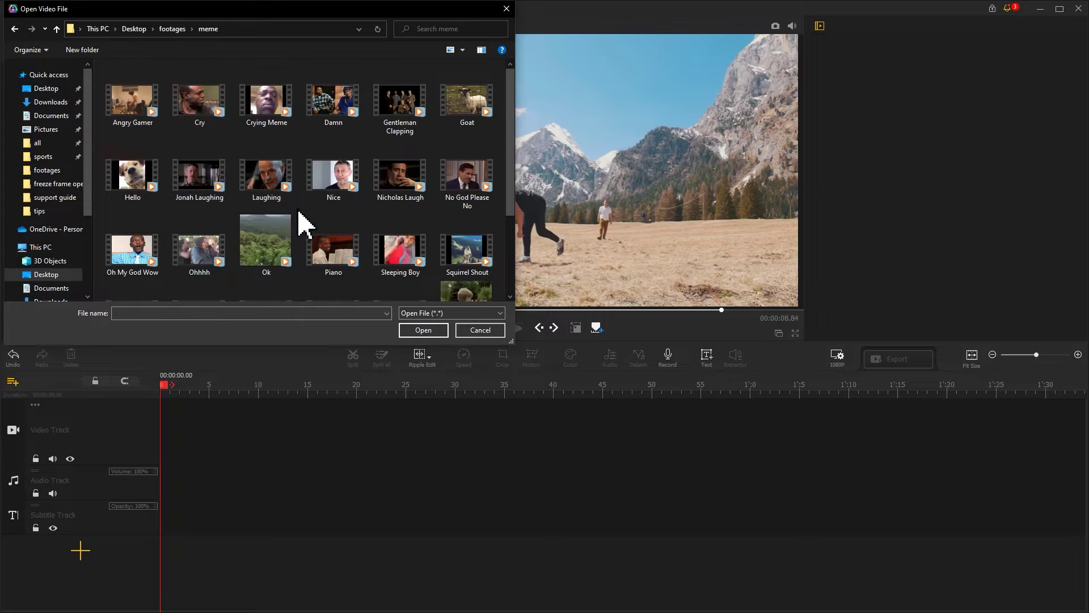
scroll(301, 214, down, 2)
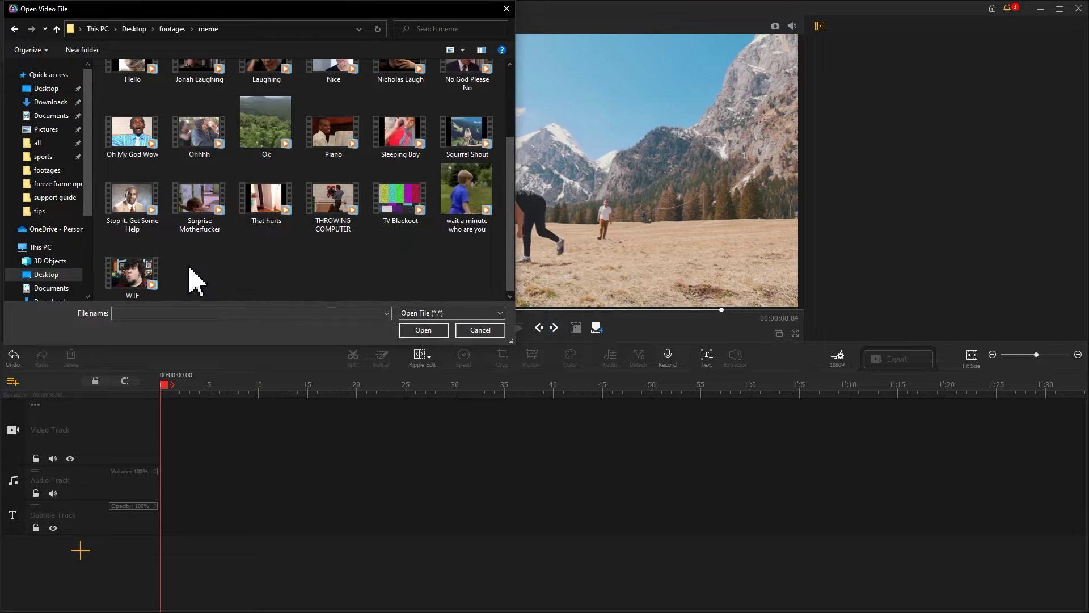
click(149, 281)
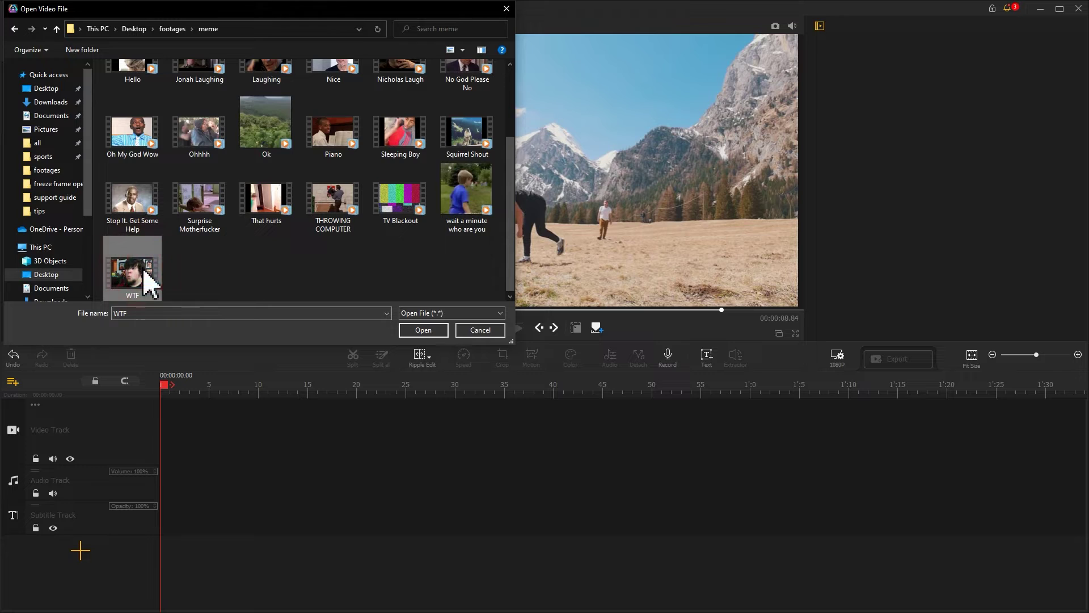
ctrl+click(395, 227)
click(418, 331)
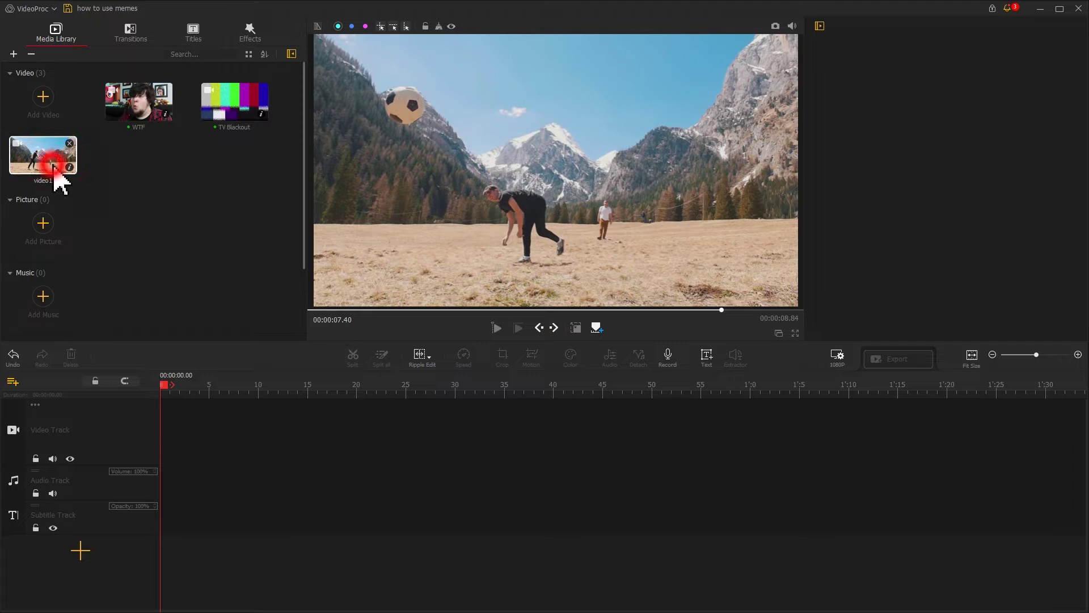
drag(54, 168, 234, 427)
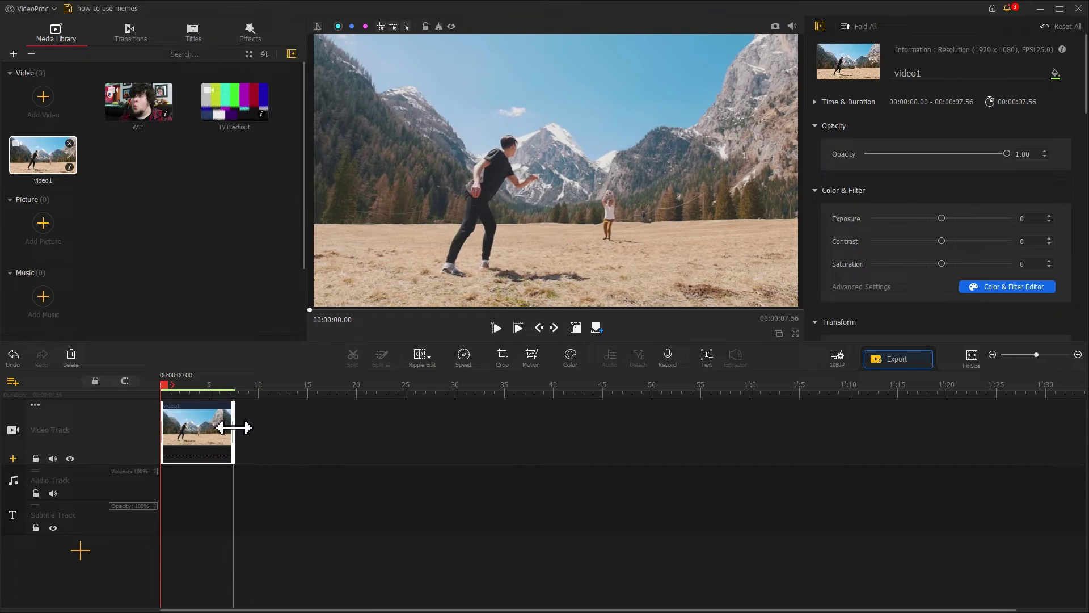
- Import the music file, place it at the audio track's start, and trim it to 00:00:05.10
click(44, 301)
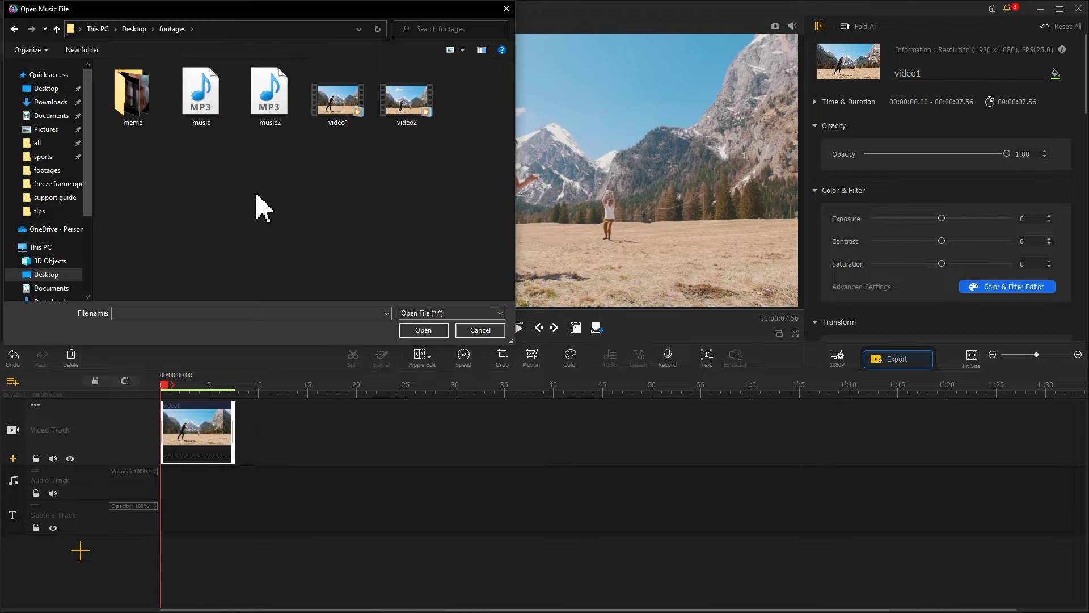
click(200, 108)
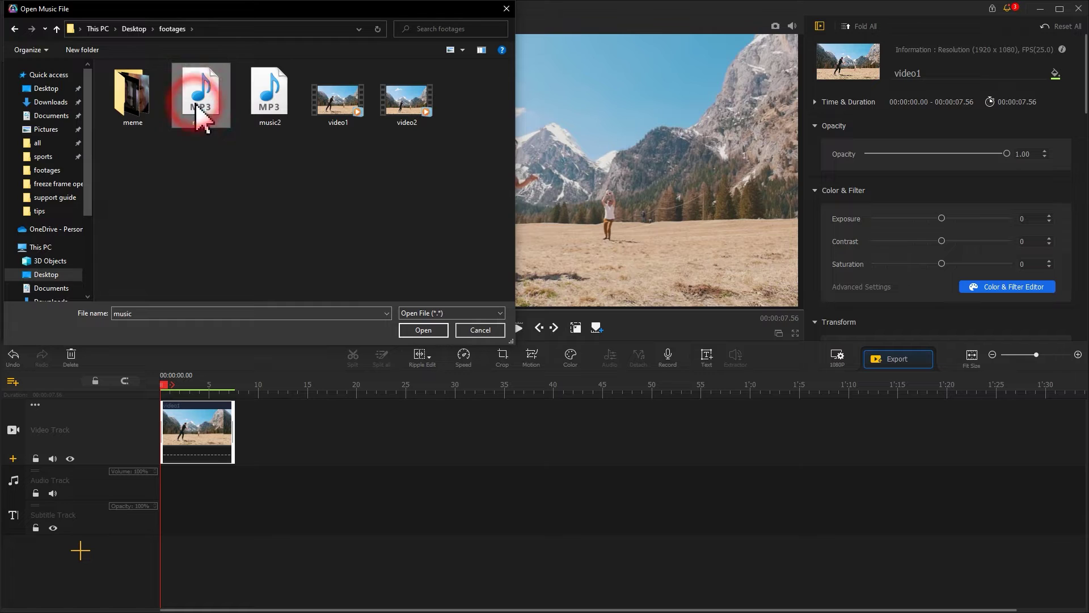
click(422, 331)
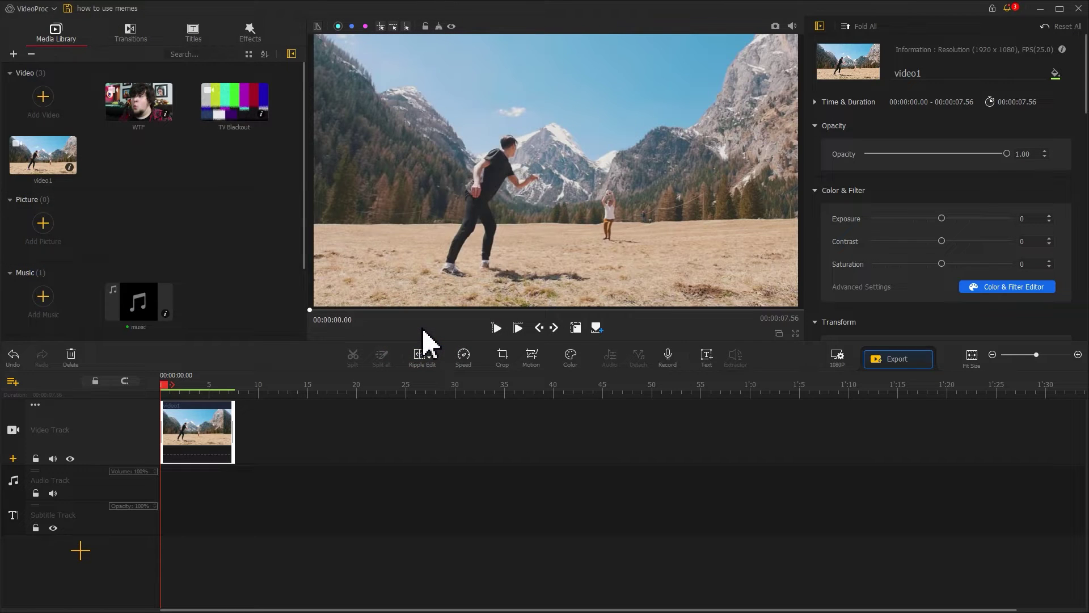
drag(141, 309, 152, 489)
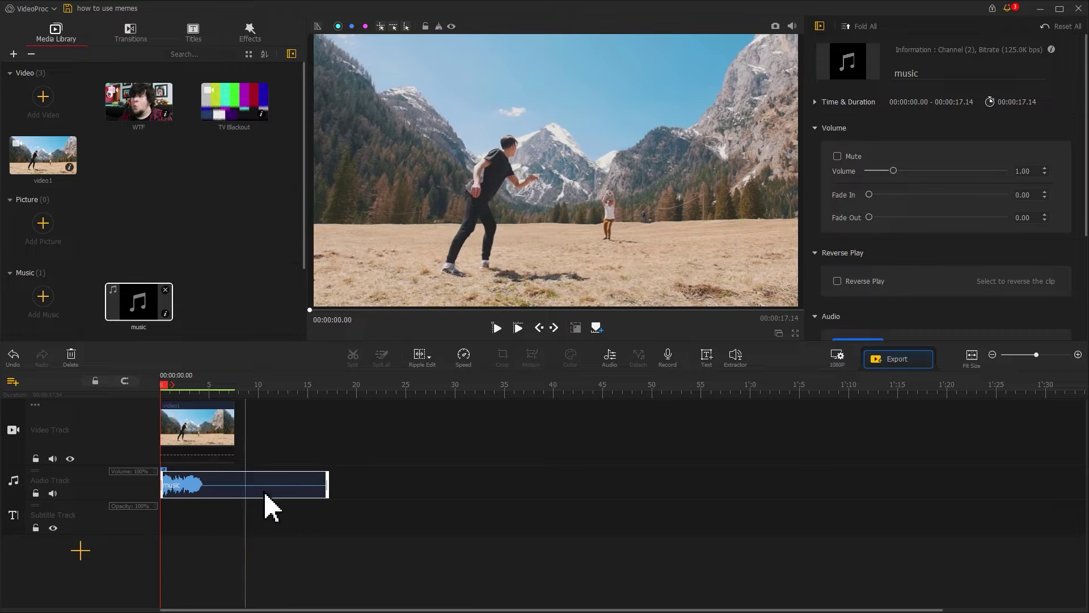
drag(328, 484, 209, 481)
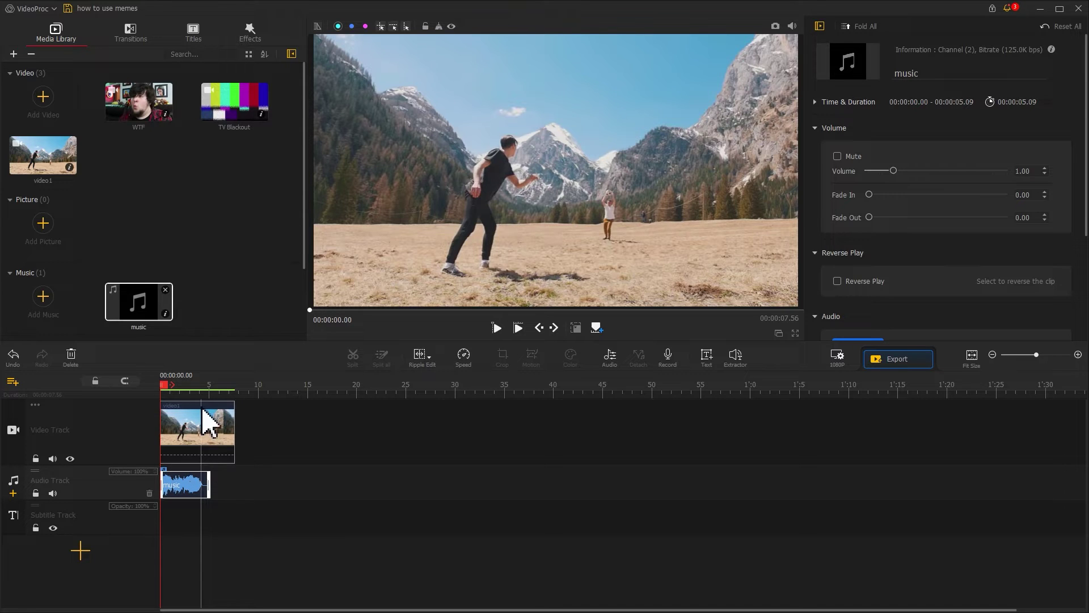
- Apply the Fast In Out speed preset to video1 in the Speed Editor
drag(201, 393, 278, 390)
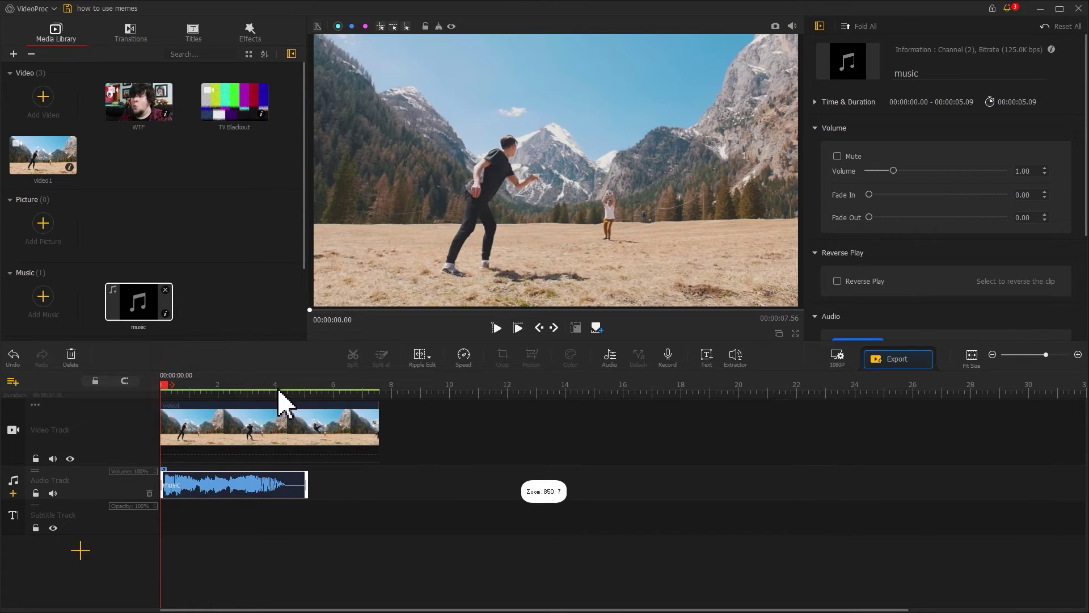
click(268, 437)
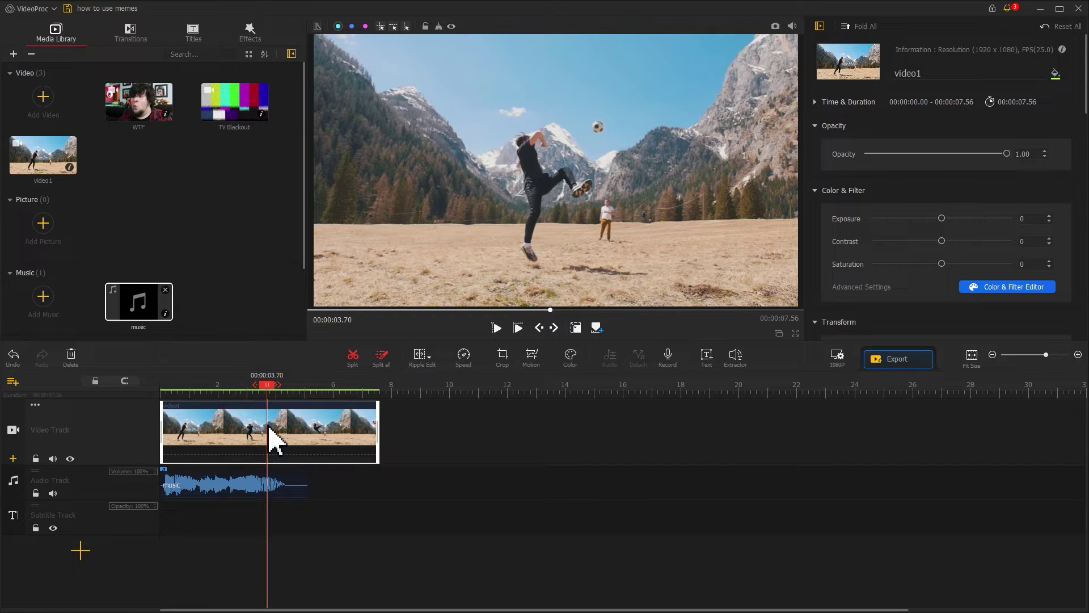
click(464, 357)
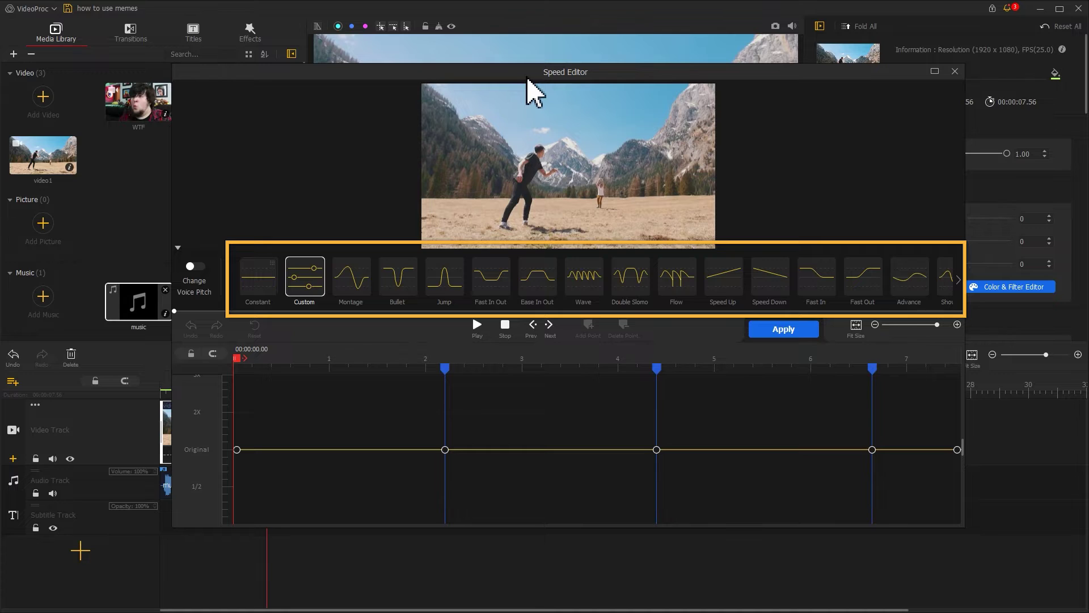
click(498, 277)
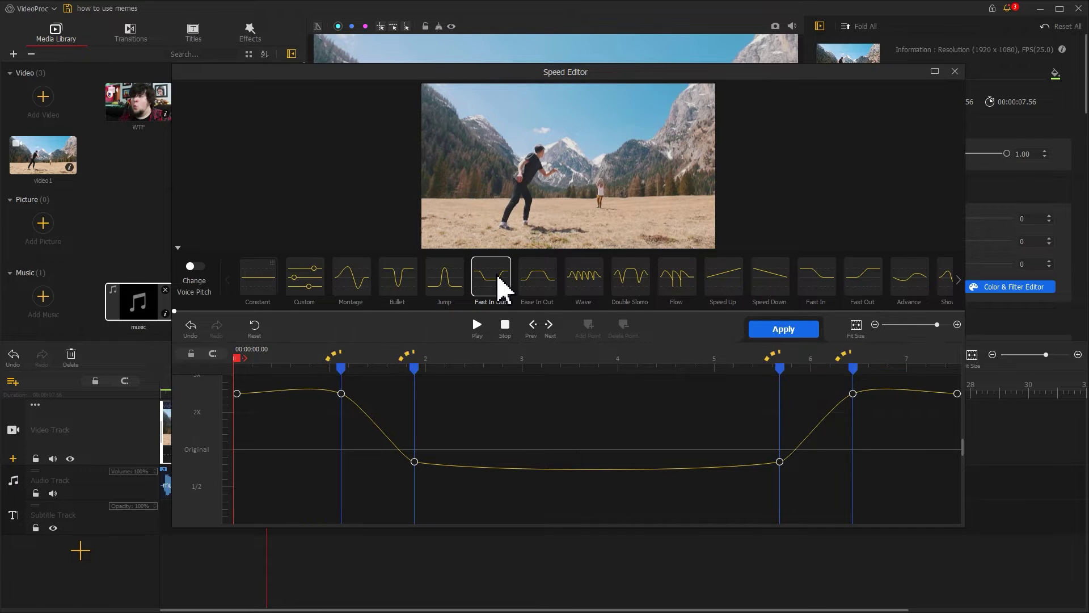
- Move the speed keyframes to 3.72, 4.08, 4.68 and 5.12 seconds
drag(415, 369, 634, 369)
drag(341, 368, 593, 370)
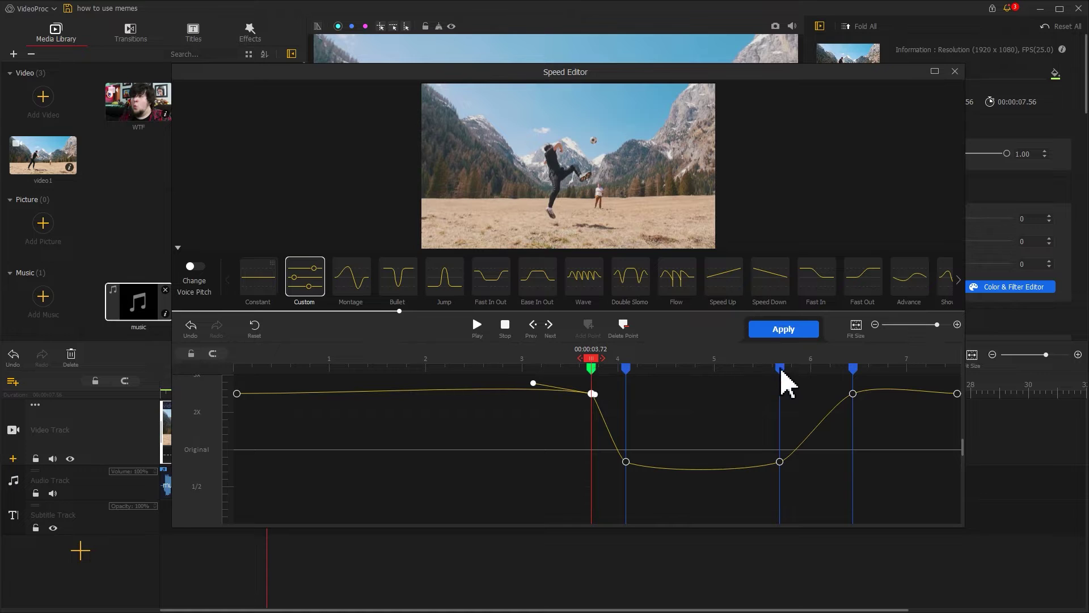
drag(780, 369, 698, 368)
drag(853, 369, 732, 386)
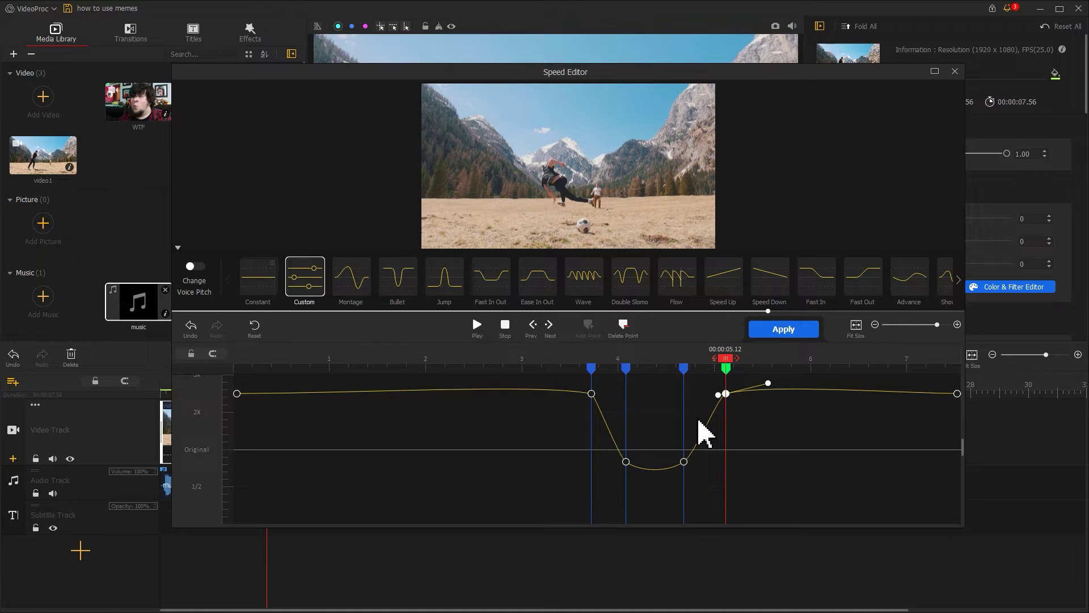
- Raise the opening and pre-kick points to 2.8x, and drop the kick to 1/1.6 and 1/2
scroll(704, 435, up, 1)
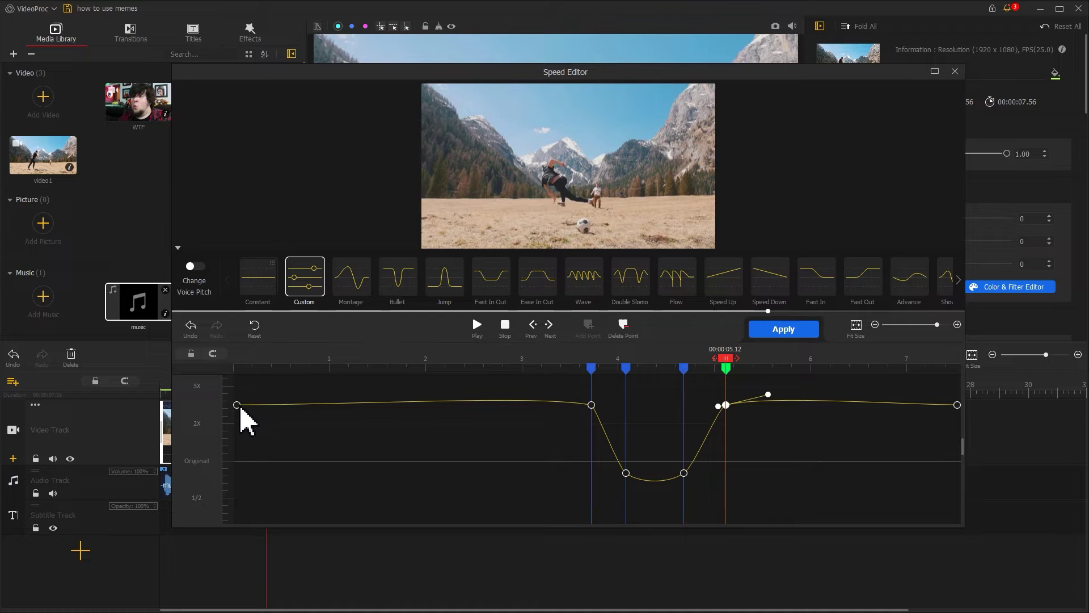
drag(238, 406, 236, 393)
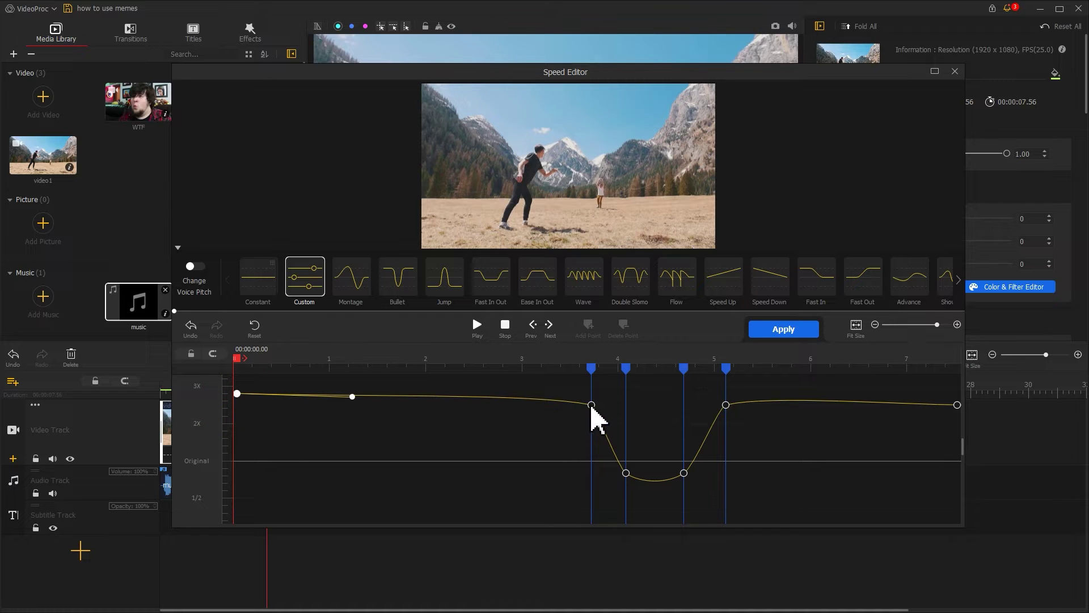
drag(592, 406, 593, 394)
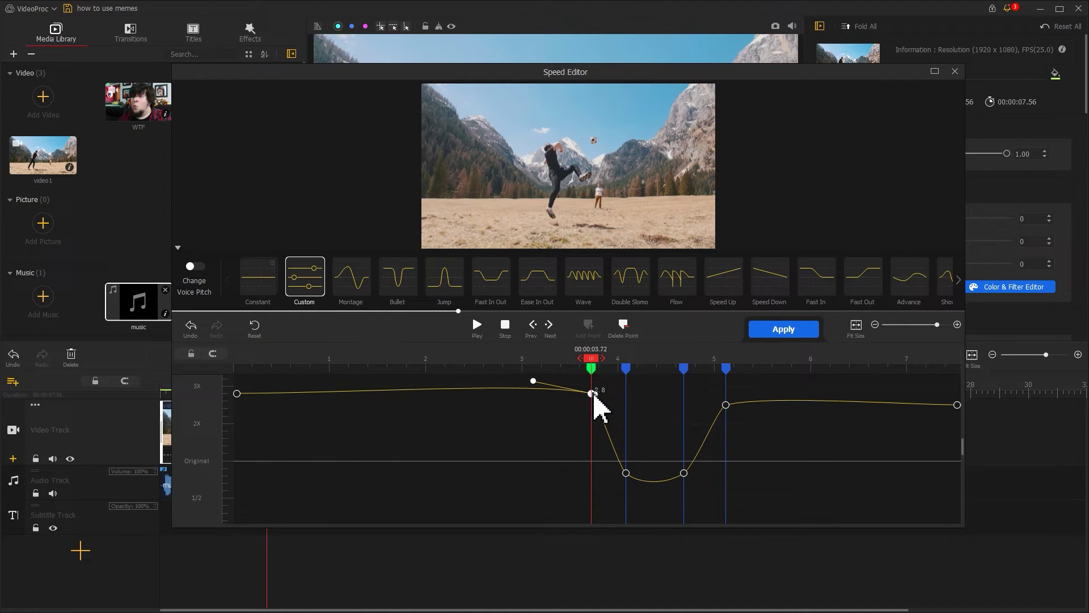
drag(628, 474, 631, 500)
drag(684, 473, 692, 505)
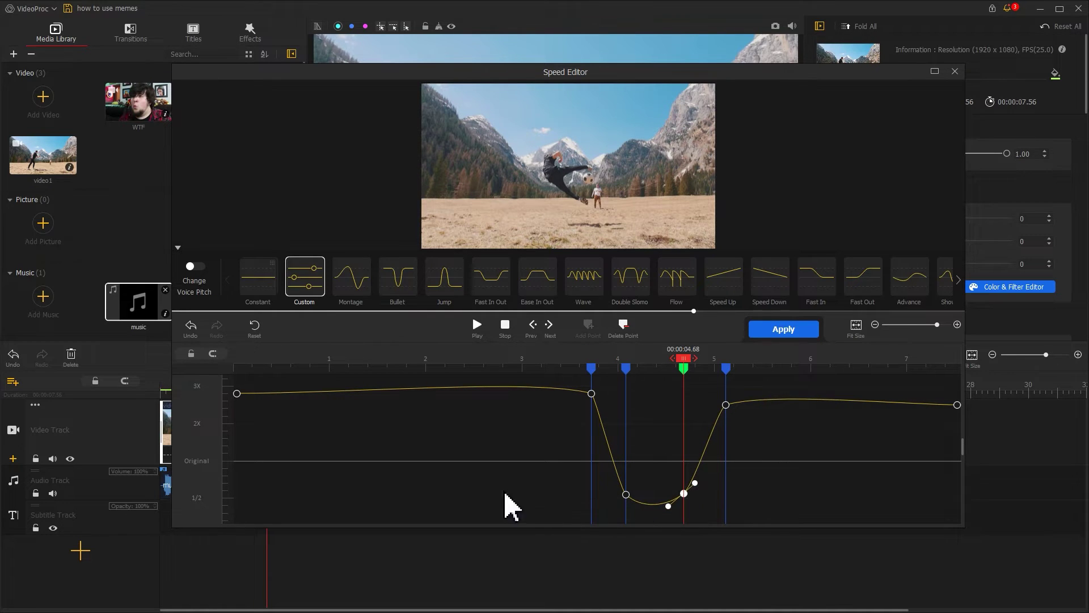
- Play the speed ramp back from the start and apply it, making video1 4.20 seconds long
click(235, 360)
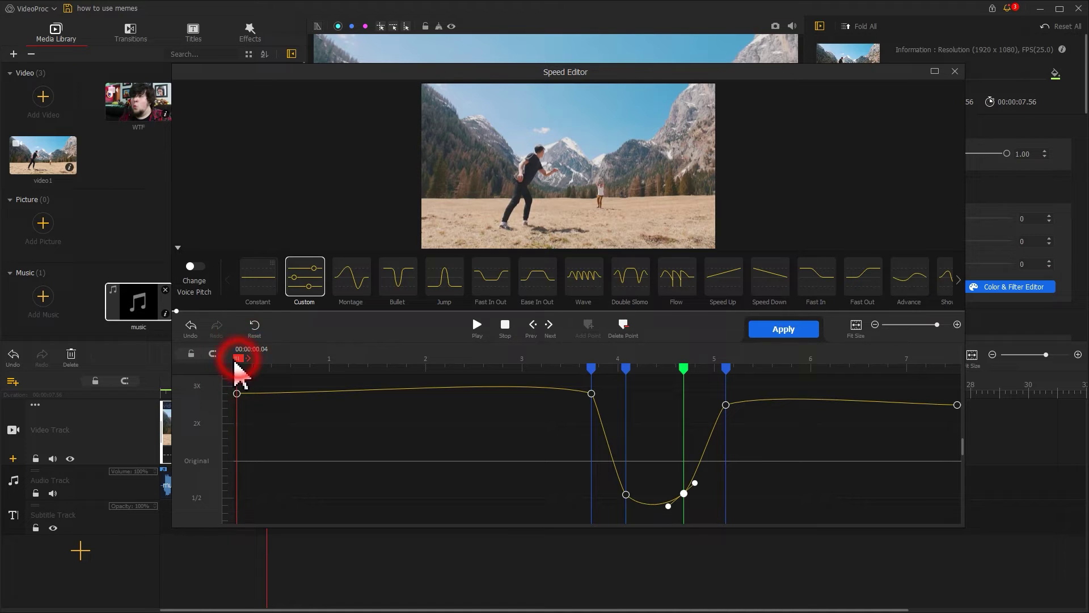
key(space)
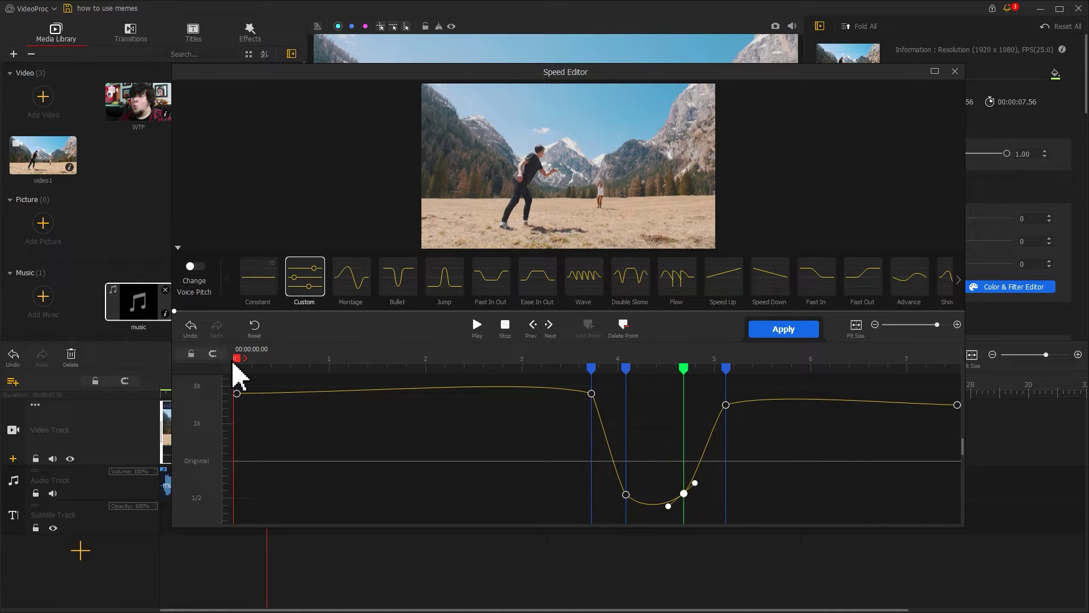
click(751, 332)
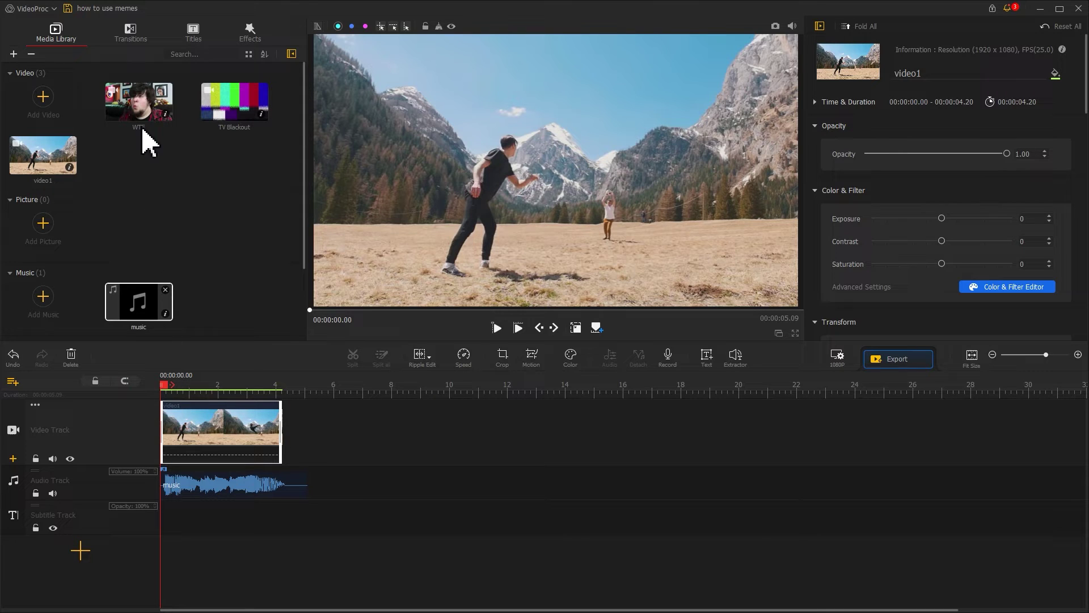
- Add the WTF clip after video1 and trim its end to the 5.09 s playhead
drag(140, 113, 335, 437)
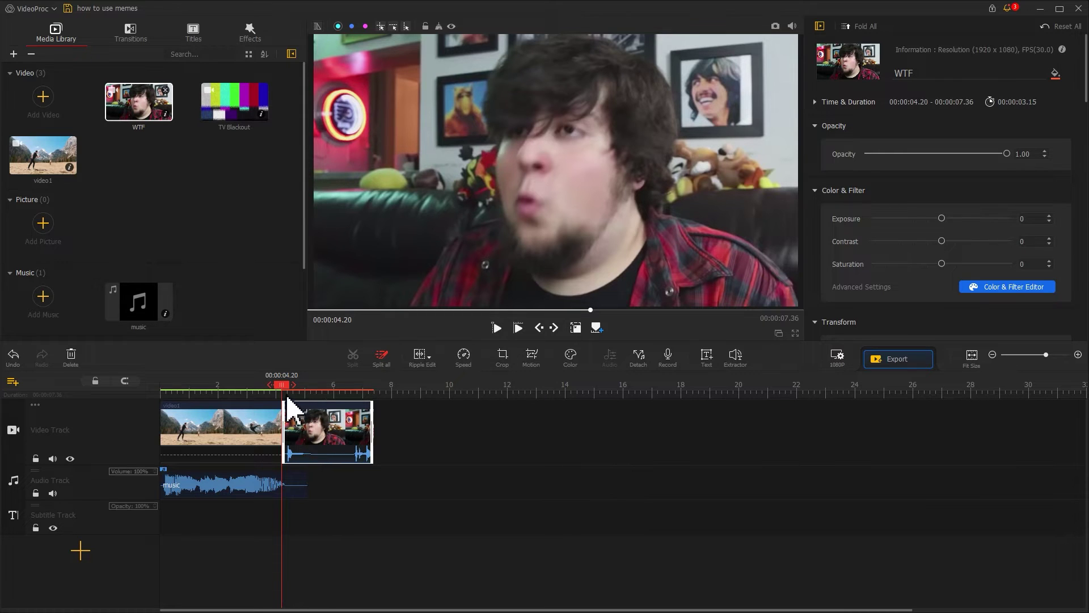
drag(285, 387, 310, 387)
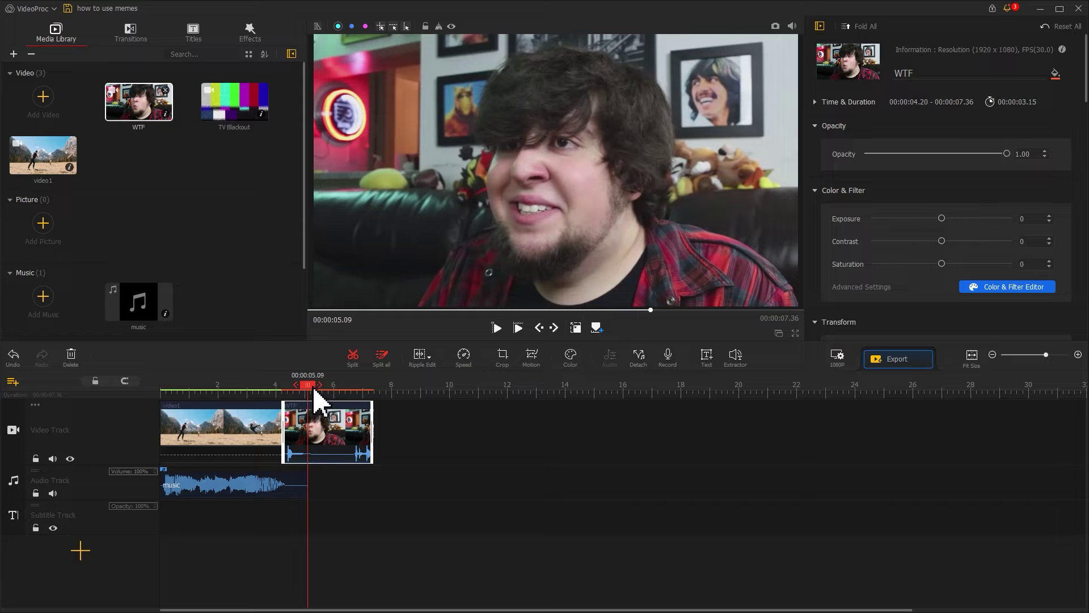
drag(372, 426, 306, 424)
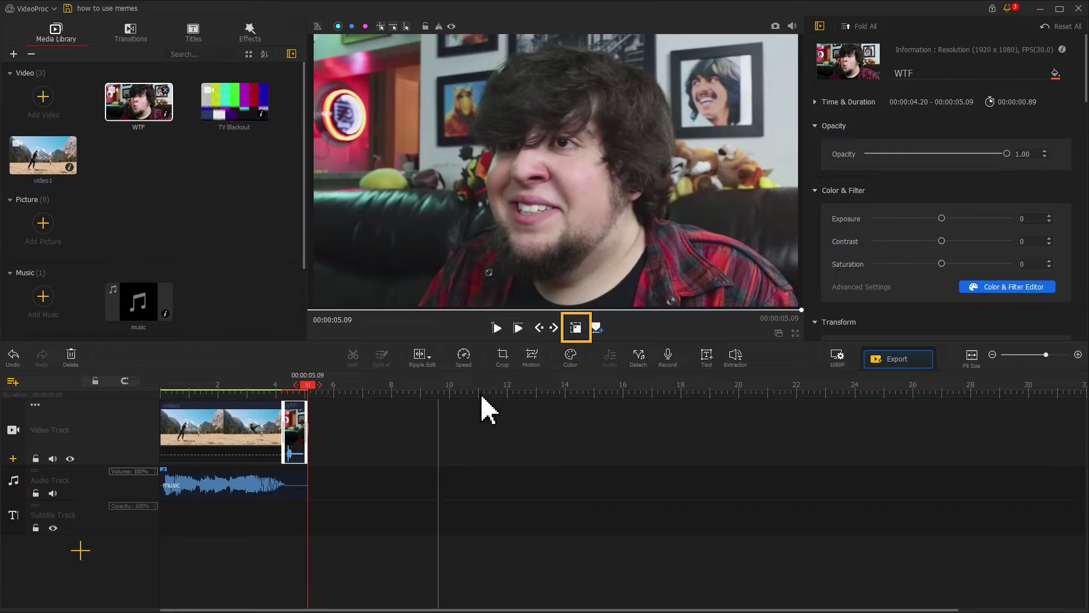
- Scale the WTF clip's picture down and center it in the upper frame, with black around it
click(579, 332)
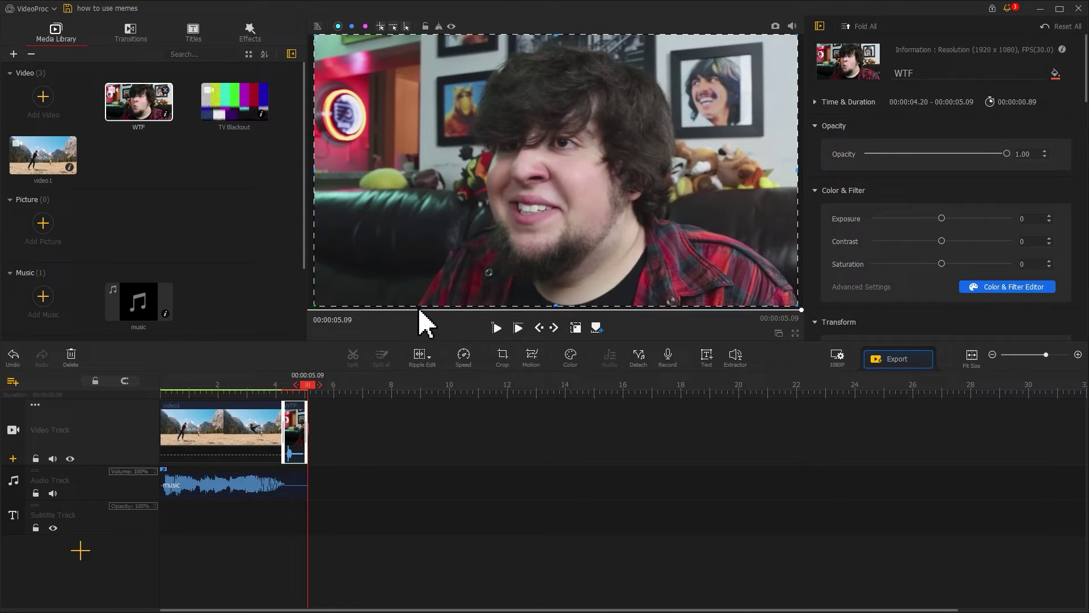
drag(316, 301, 508, 197)
drag(581, 175, 499, 175)
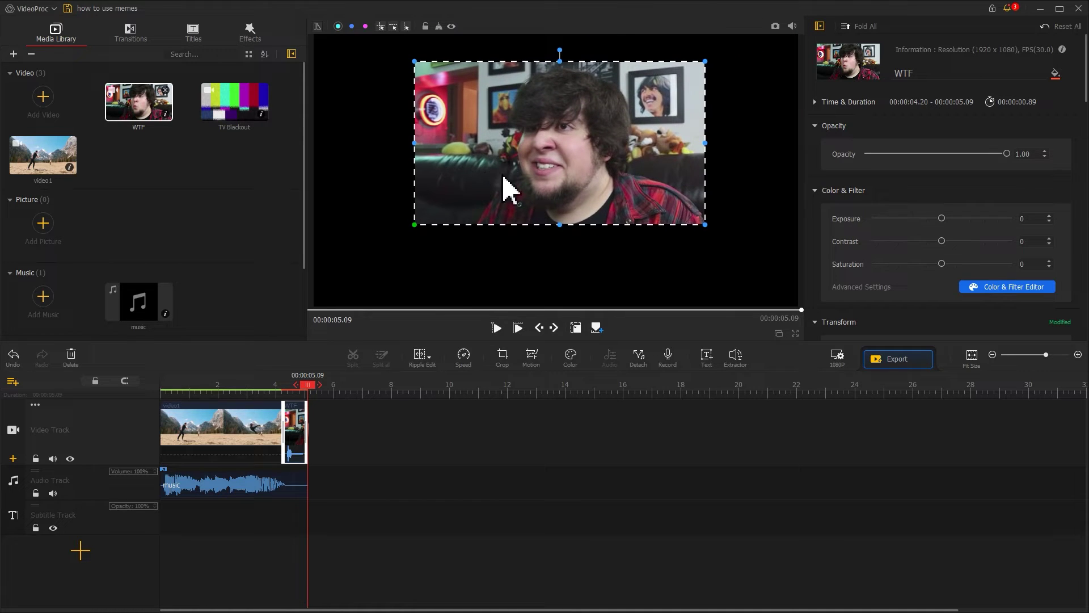
click(576, 329)
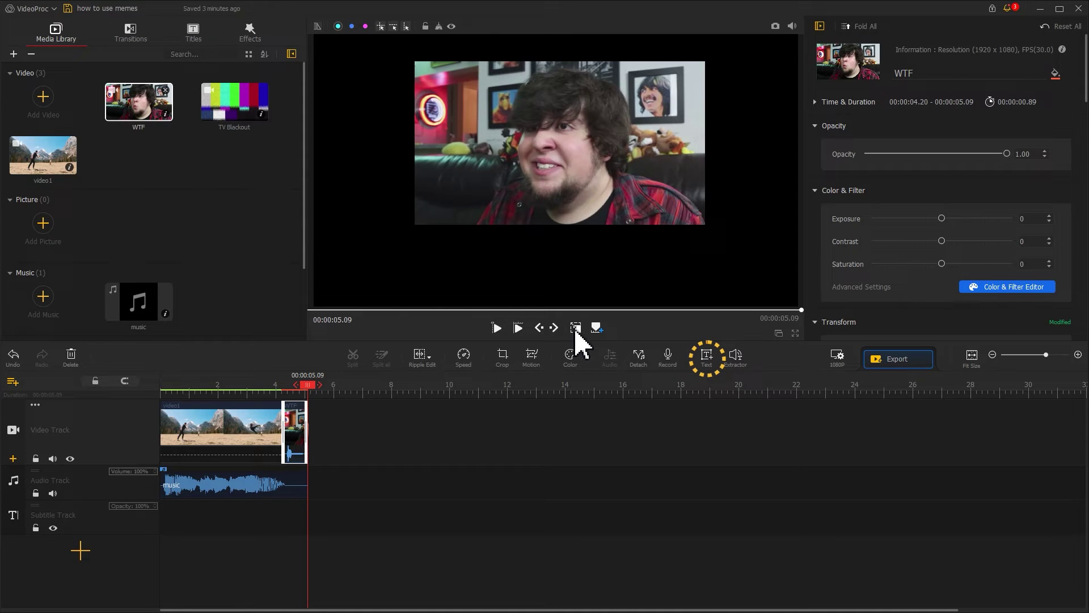
- Add a text clip from 4.20 s to 5.09 s and replace its placeholder with the WTF caption
click(706, 356)
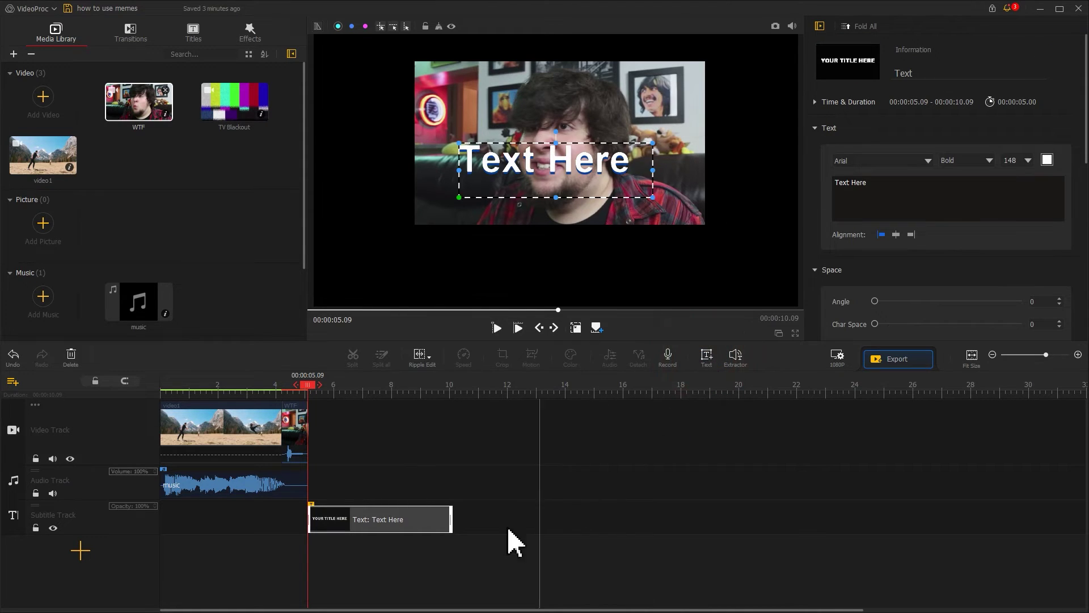
drag(420, 530, 390, 530)
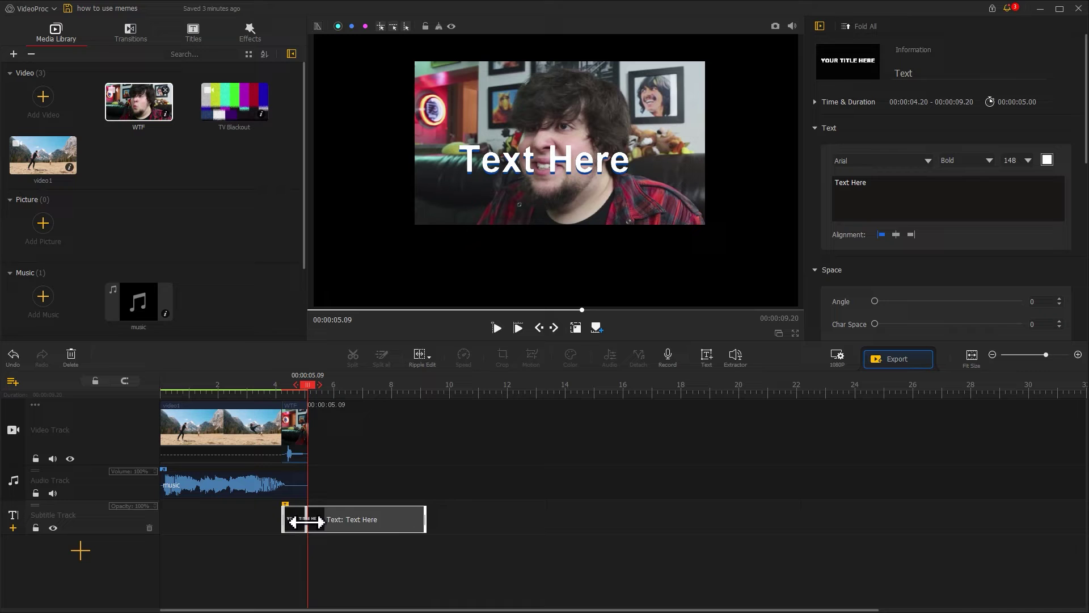
drag(306, 522, 307, 521)
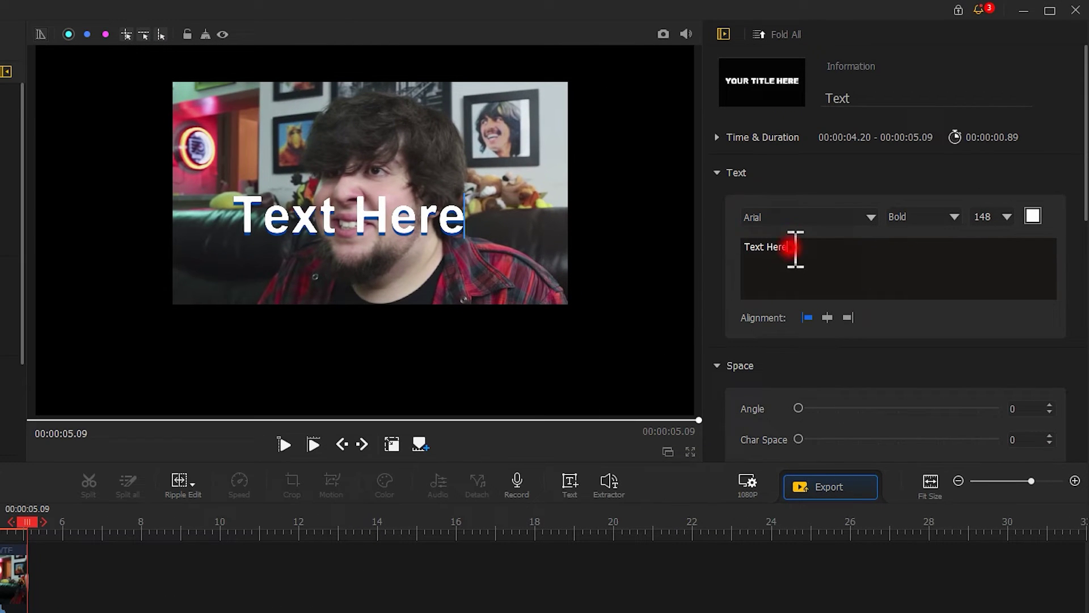
drag(796, 248, 726, 250)
text(WTF)
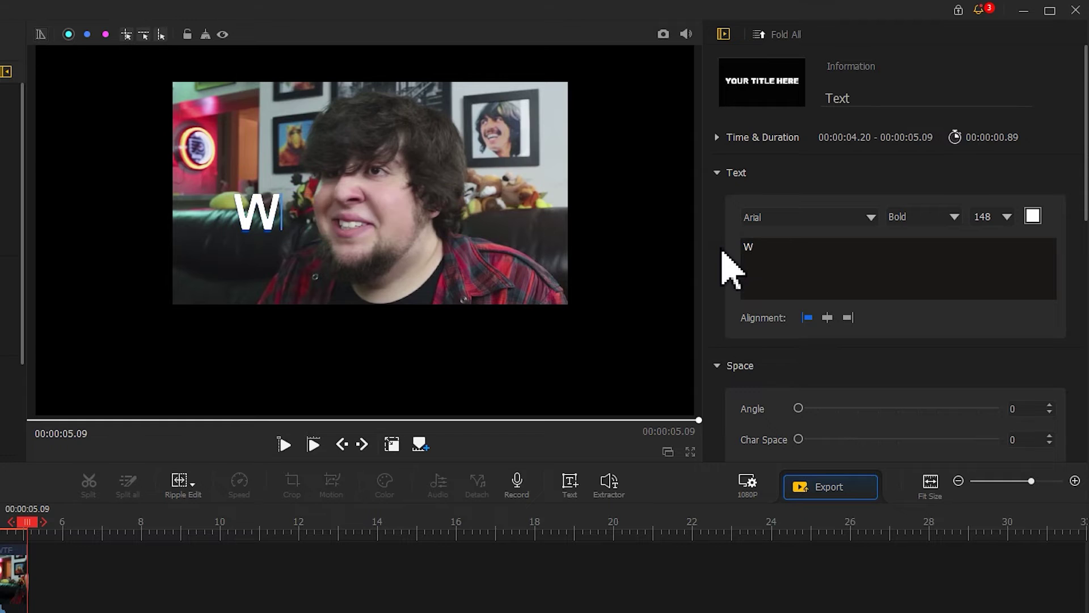
- Set the caption font to Calibri at size 130
click(837, 218)
drag(971, 237, 972, 254)
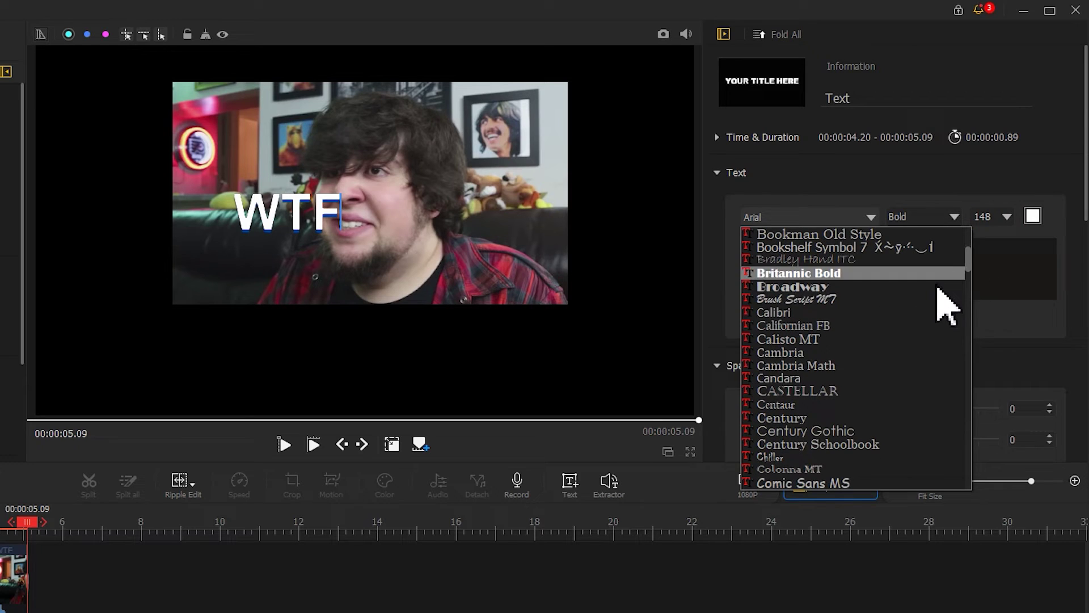
click(880, 313)
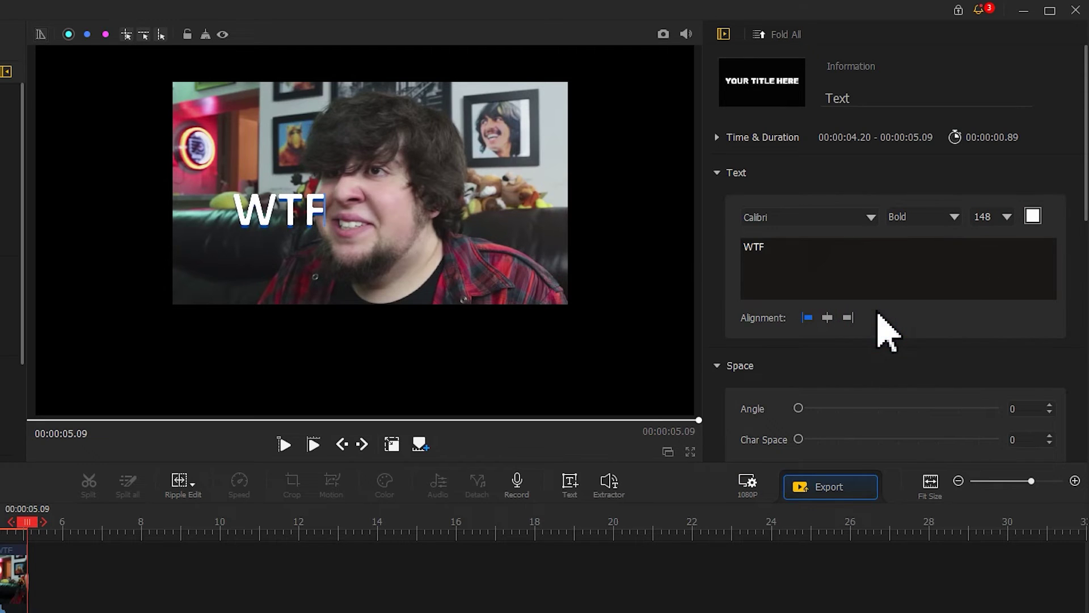
click(1000, 216)
text(130)
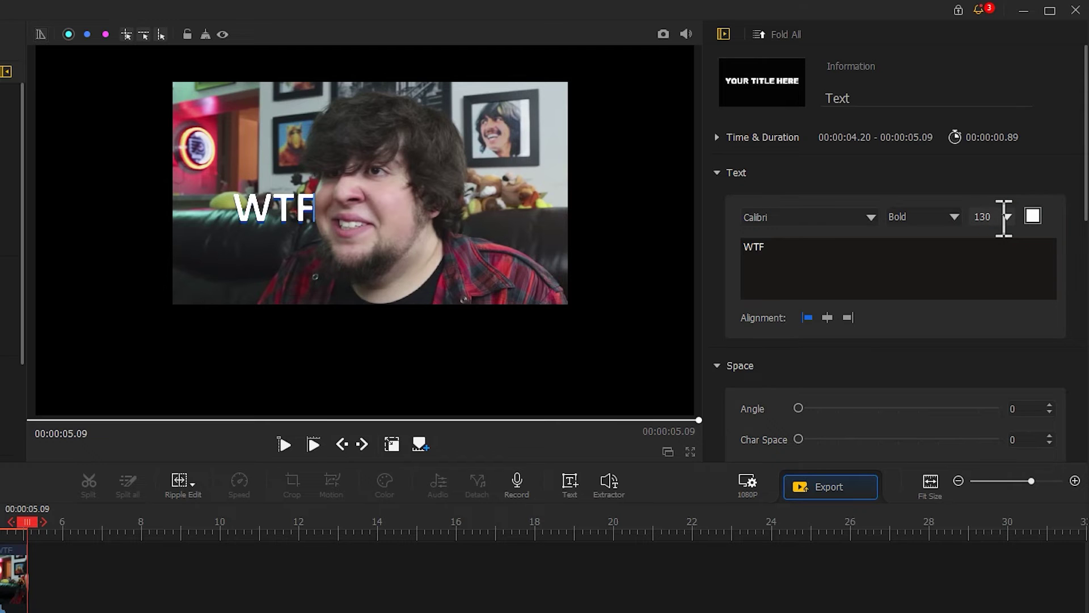
- Move the WTF caption below the video picture and set Text Shadow Offset to 0
click(334, 230)
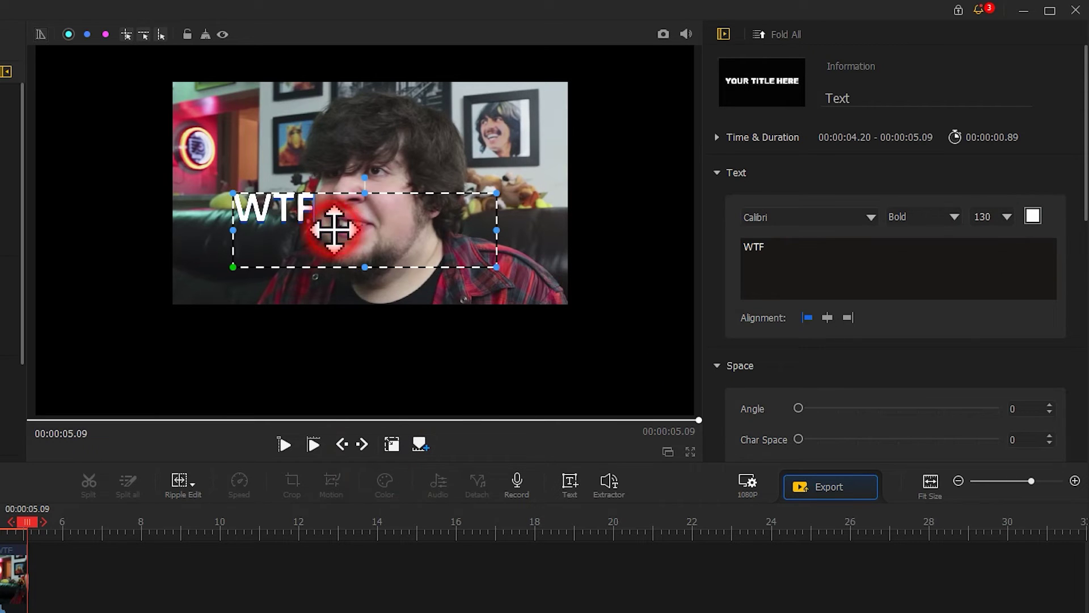
drag(334, 229, 432, 371)
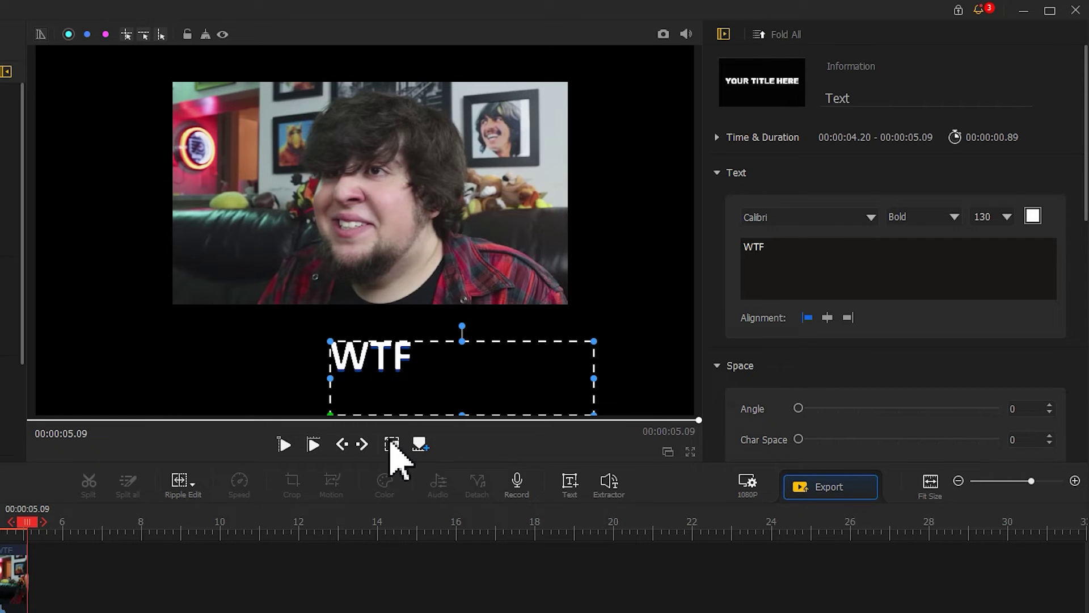
click(390, 448)
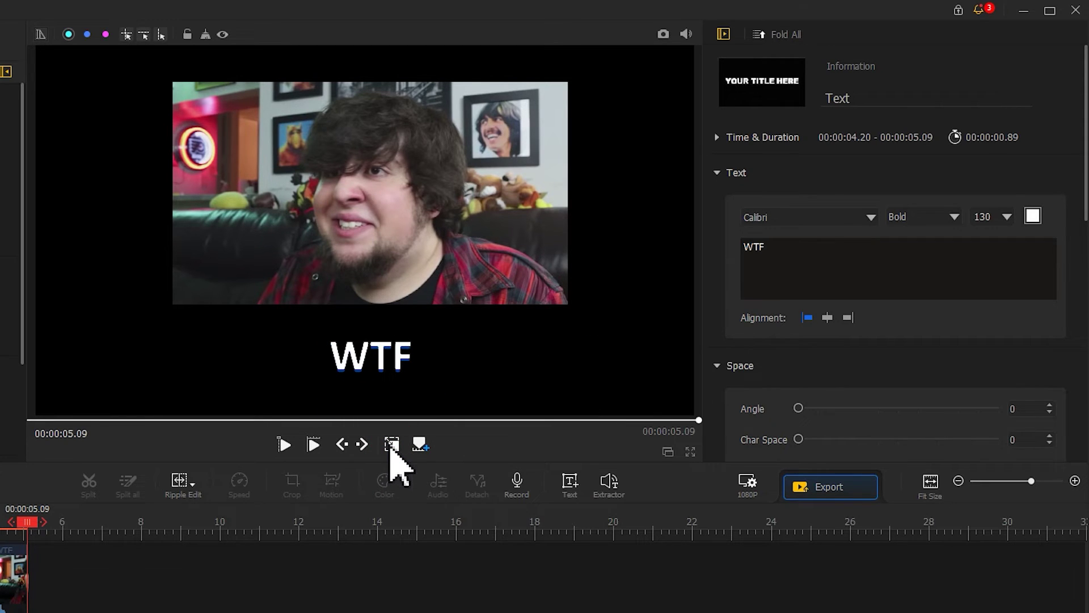
drag(1084, 111, 1086, 134)
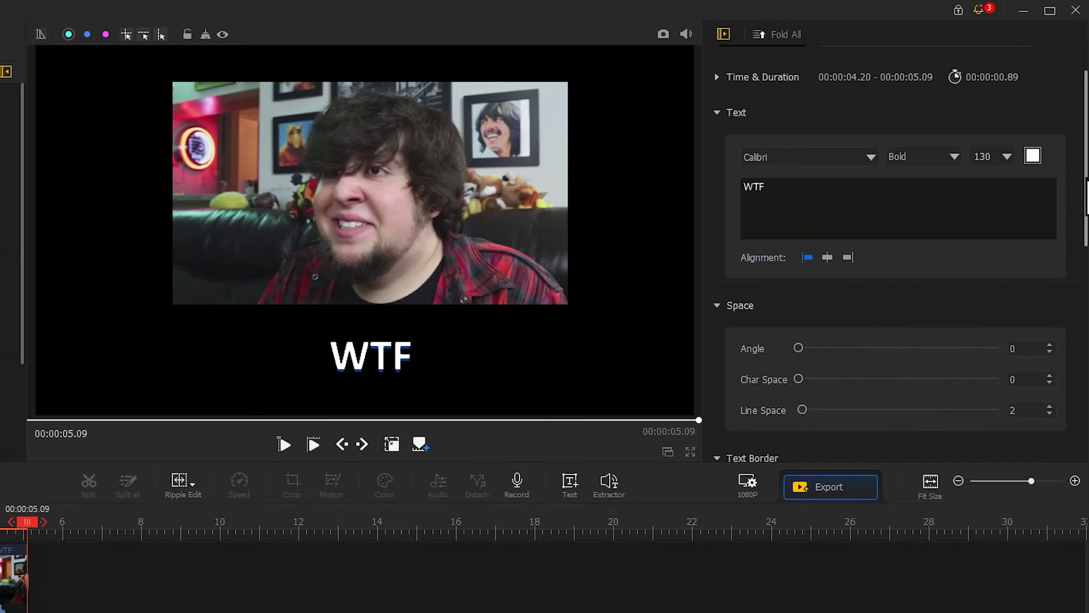
drag(1086, 199, 1086, 401)
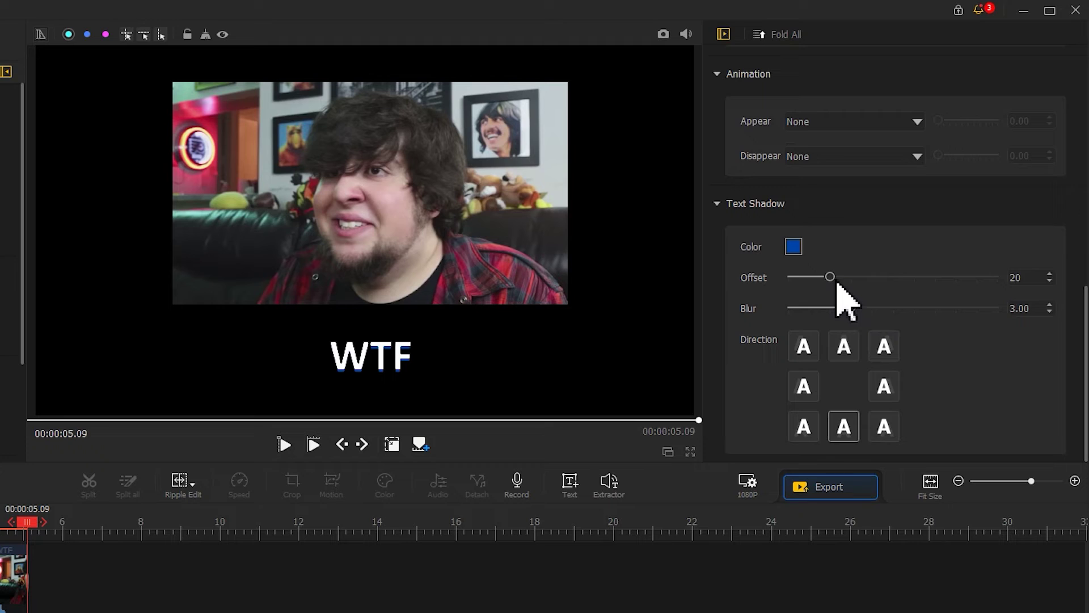
drag(830, 277, 778, 280)
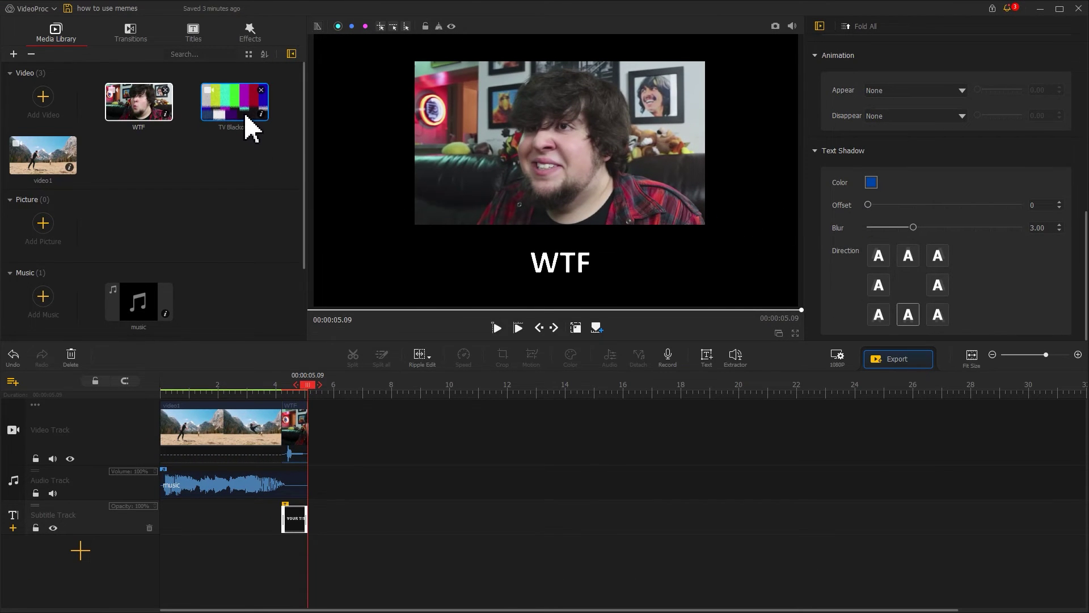
- Place TV Blackout after the WTF clip, trimmed to end at 06.23, and rewind the playhead
drag(248, 121, 324, 465)
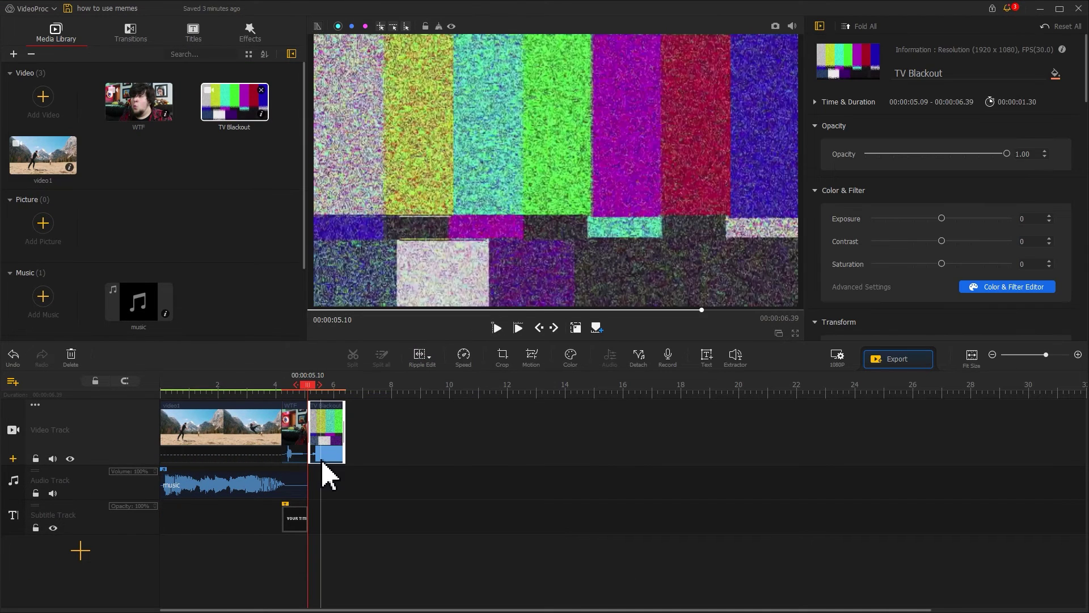
scroll(328, 413, up, 2)
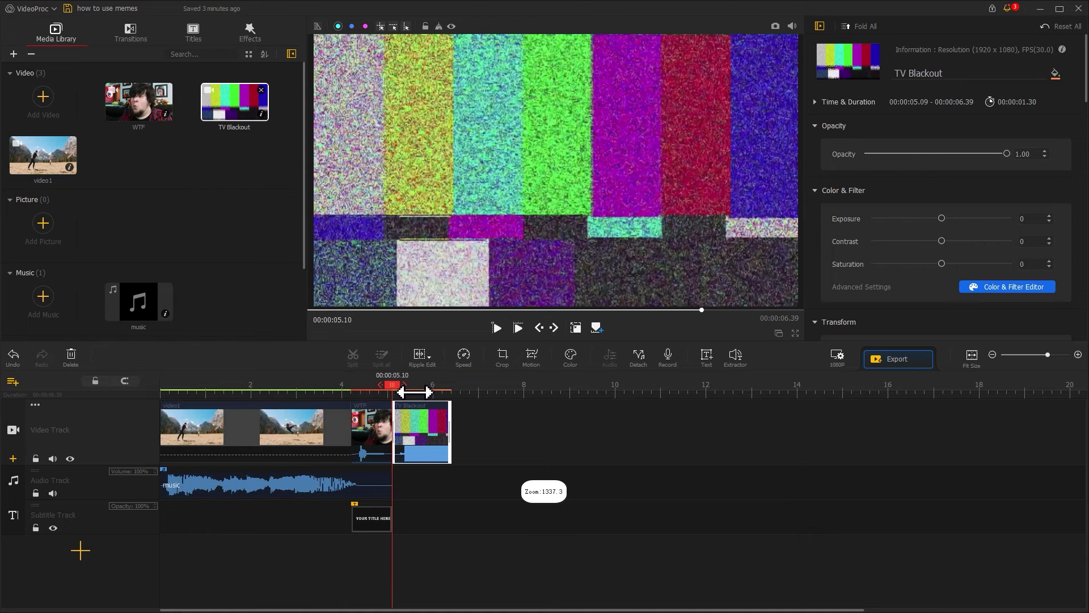
click(392, 384)
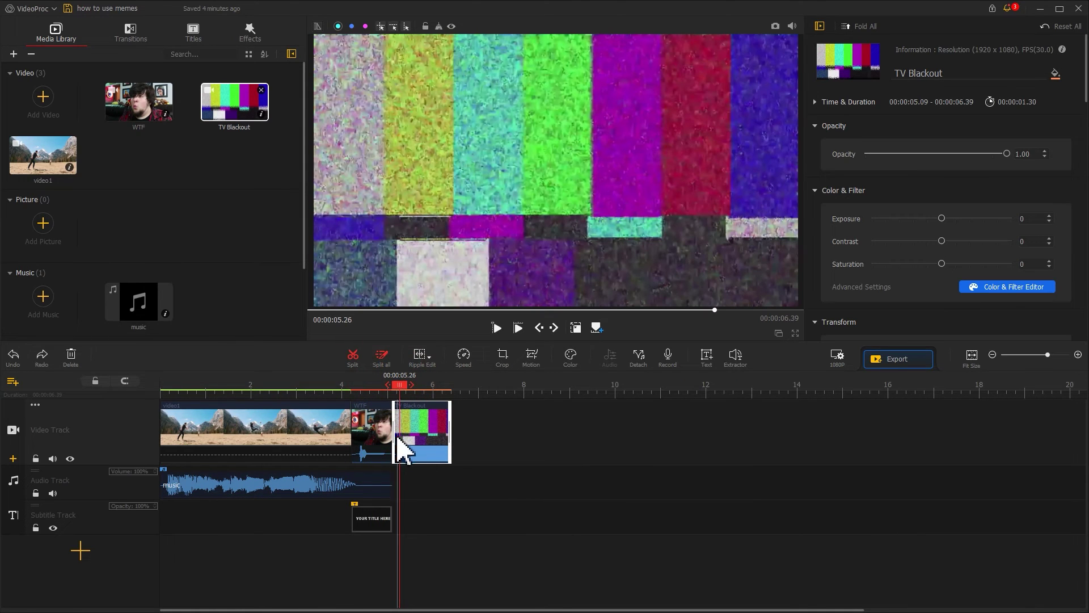
mouse_move(403, 451)
mouse_down()
mouse_move(391, 436)
mouse_move(413, 437)
mouse_move(410, 451)
mouse_up()
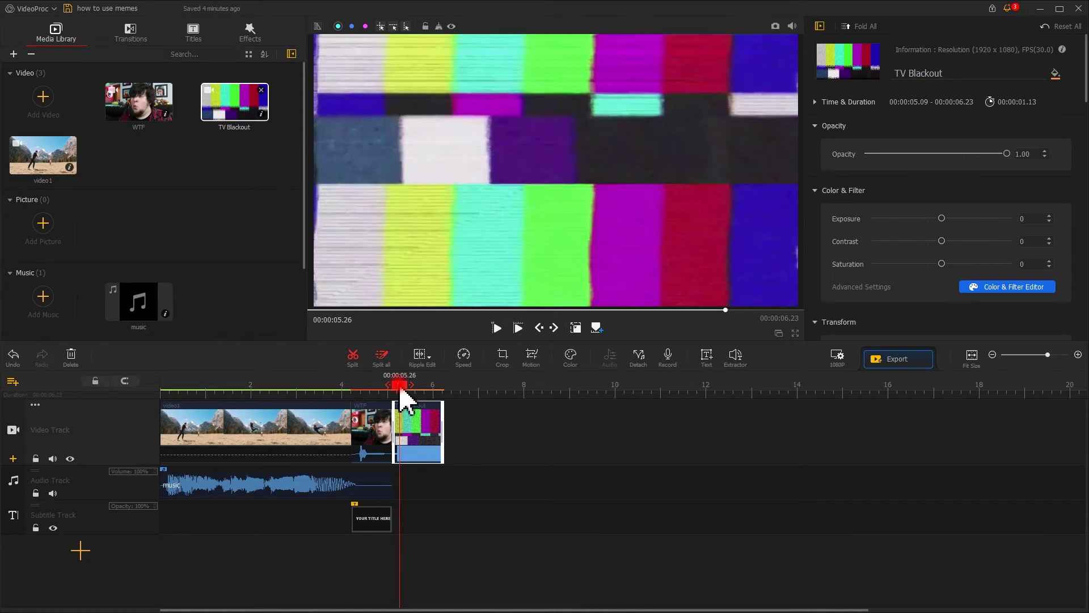
drag(400, 389, 160, 389)
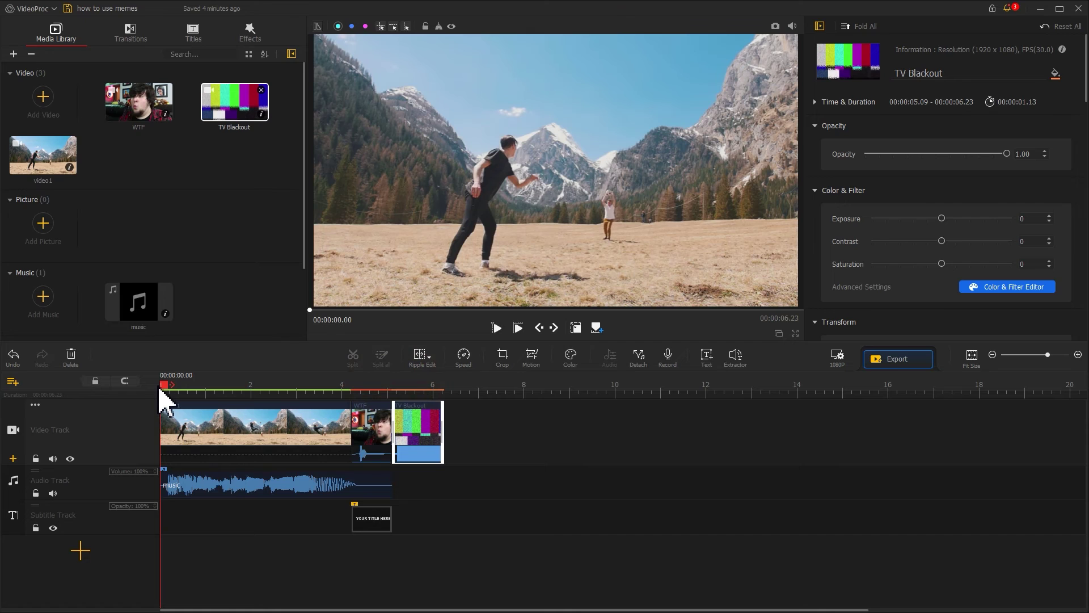
- Play the edit from the start, then replay it with video2 and music2 appended after TV Blackout
key(space)
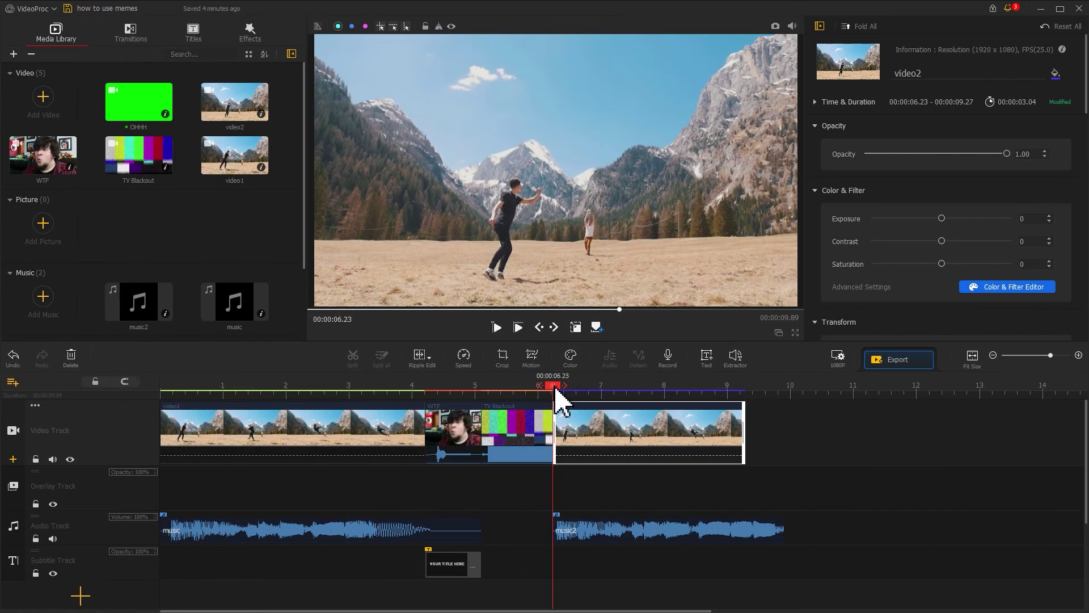
key(space)
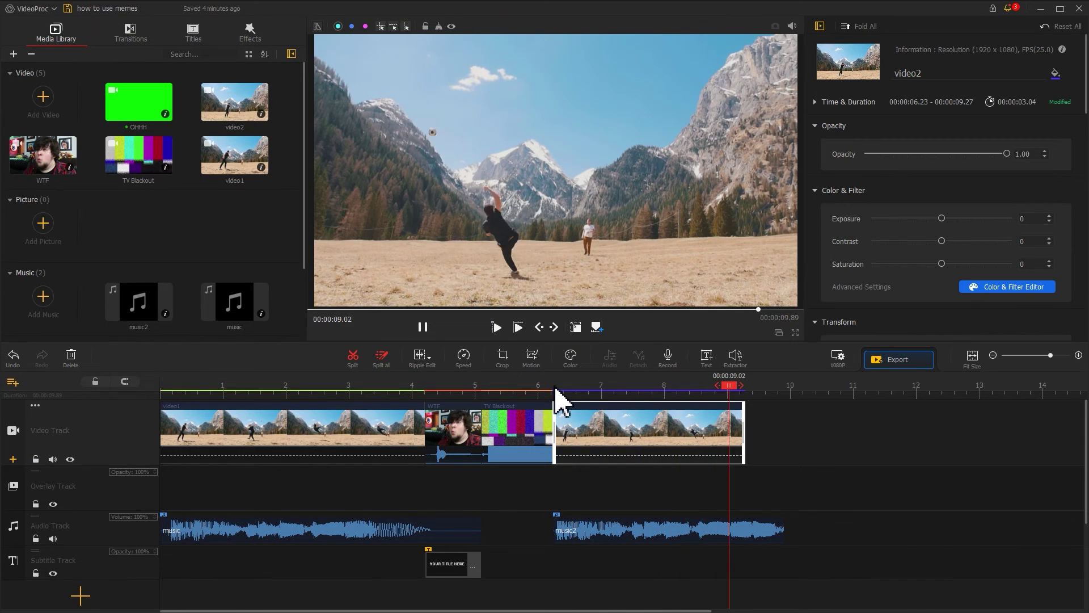
- Import Ohhhh and append it after video2, then lay OHHH over it and trim Ohhhh to match
click(43, 99)
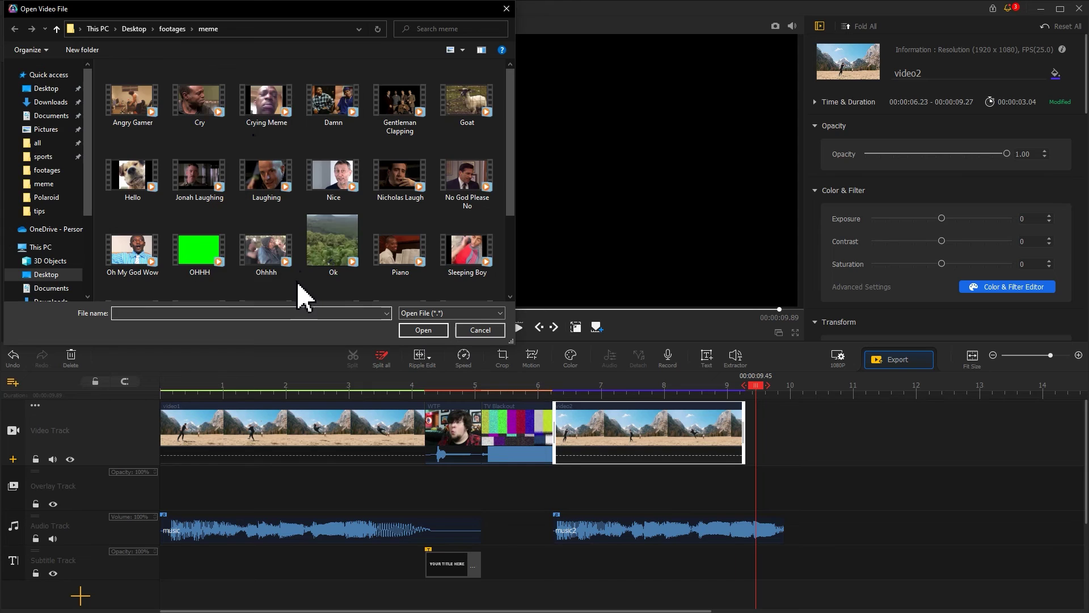
click(280, 265)
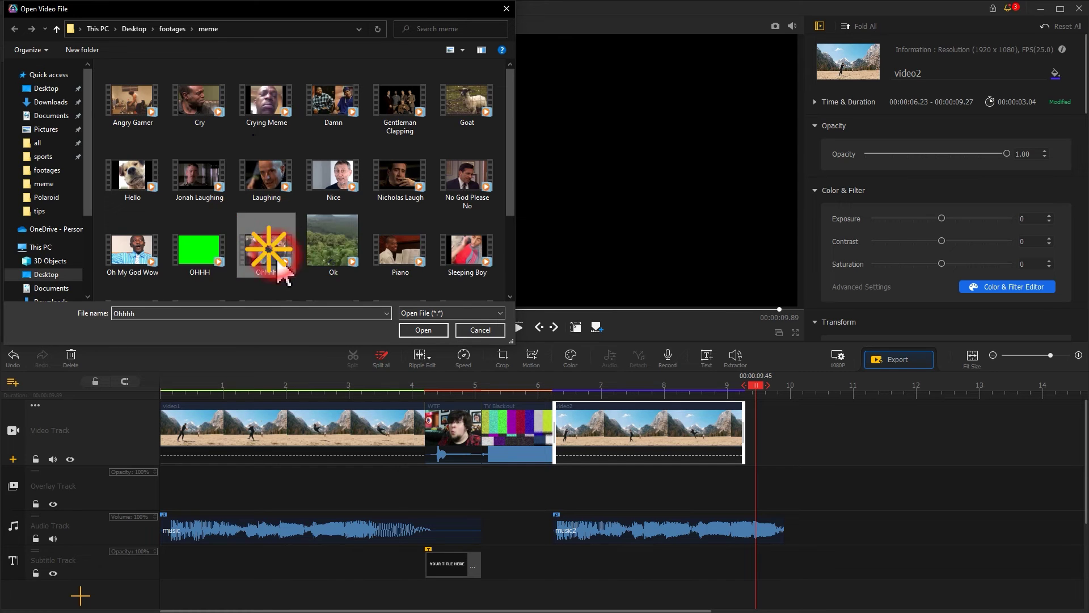
click(422, 332)
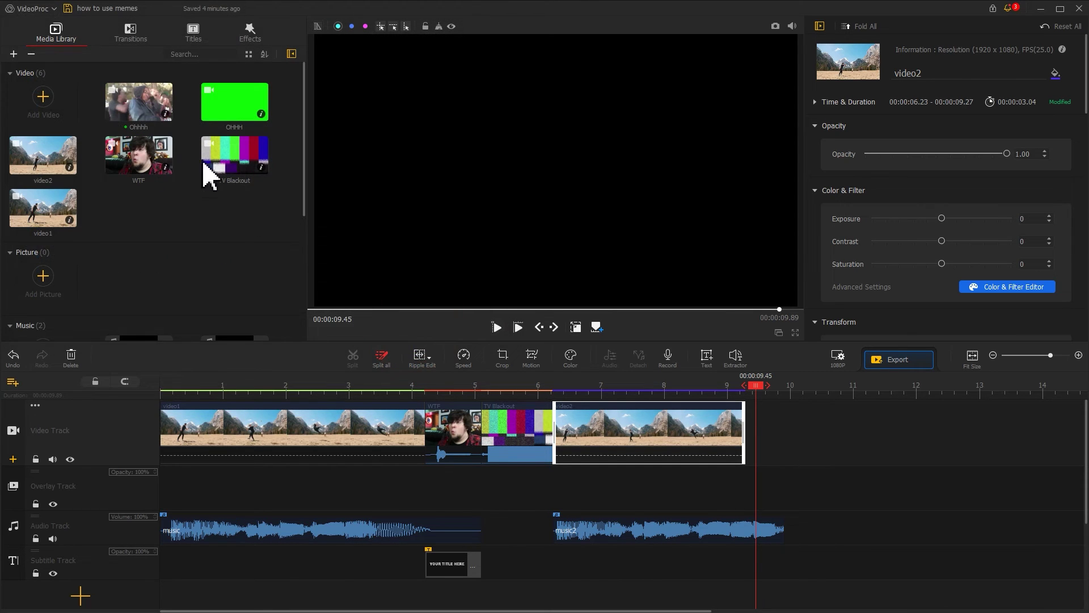
drag(136, 102, 796, 420)
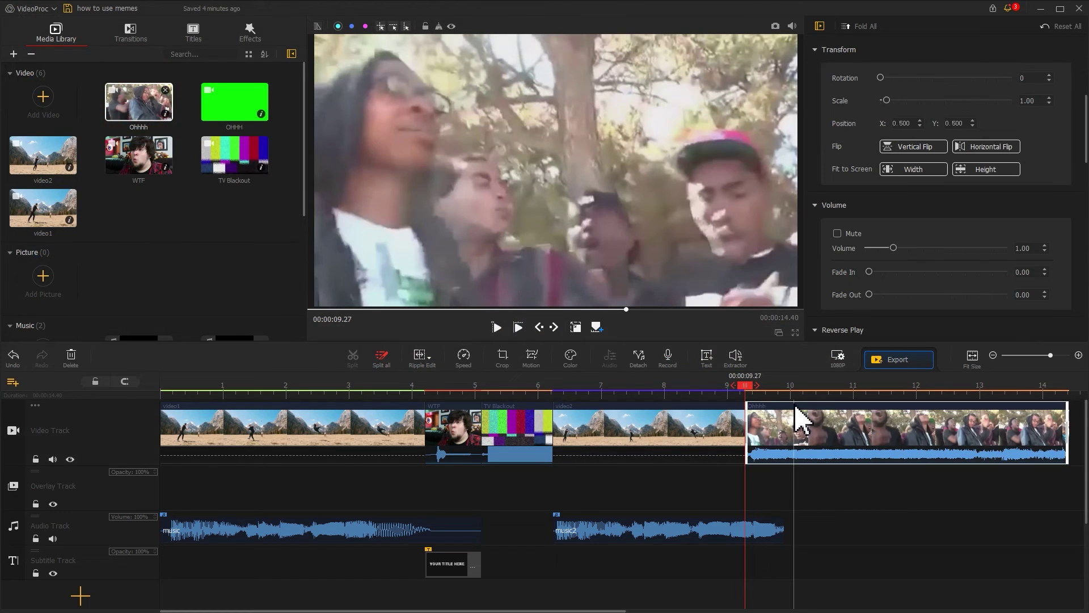
drag(239, 113, 766, 505)
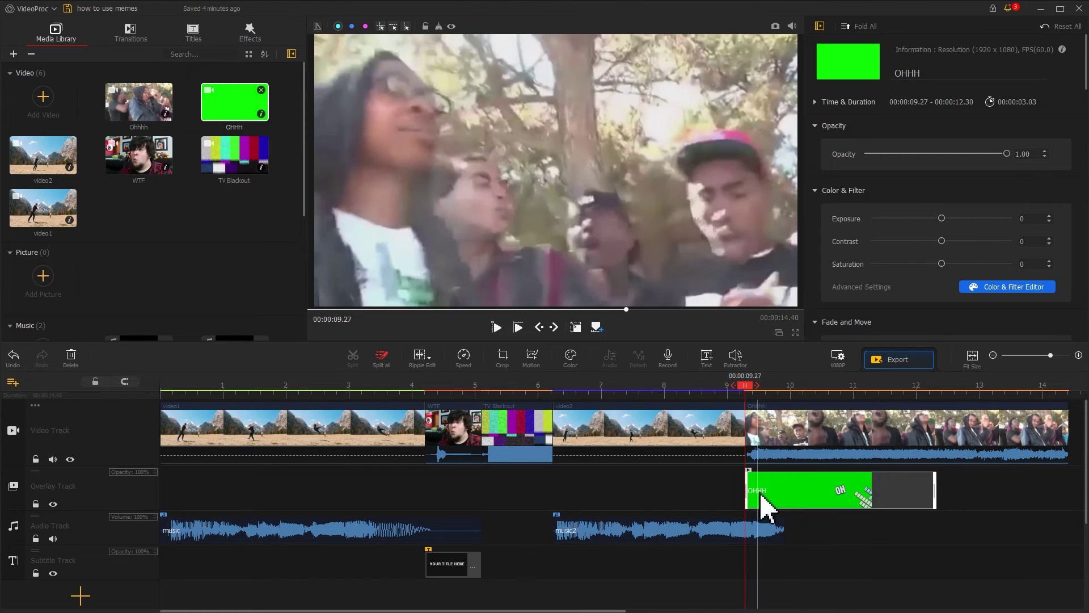
drag(1065, 443, 884, 449)
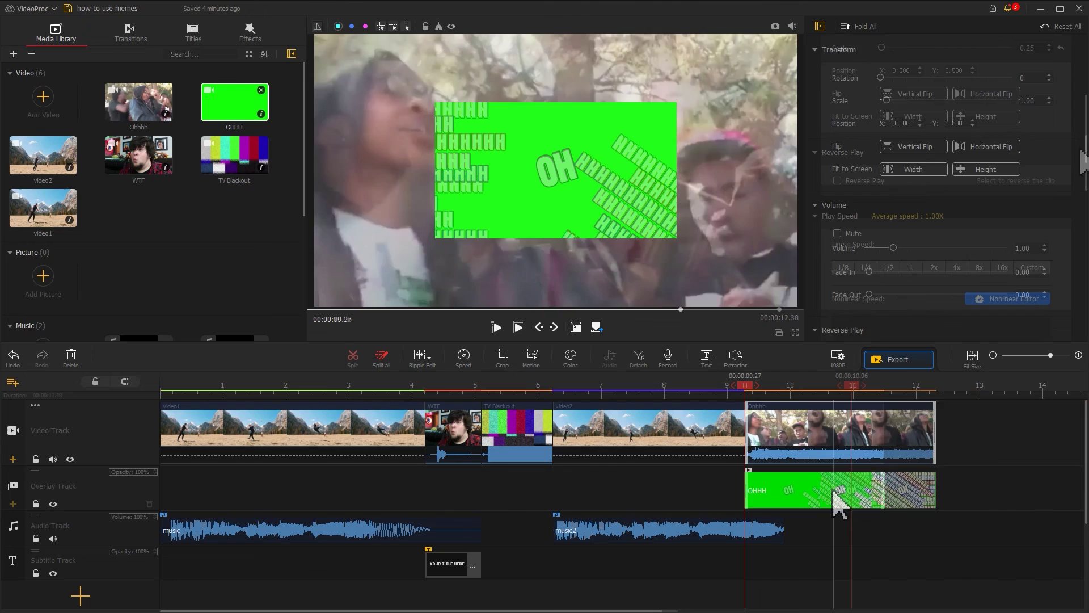
- Fit the OHHH overlay to screen height, enable Chroma Key, and play the edit from about 6.3 s
click(1003, 118)
drag(1085, 146, 1085, 295)
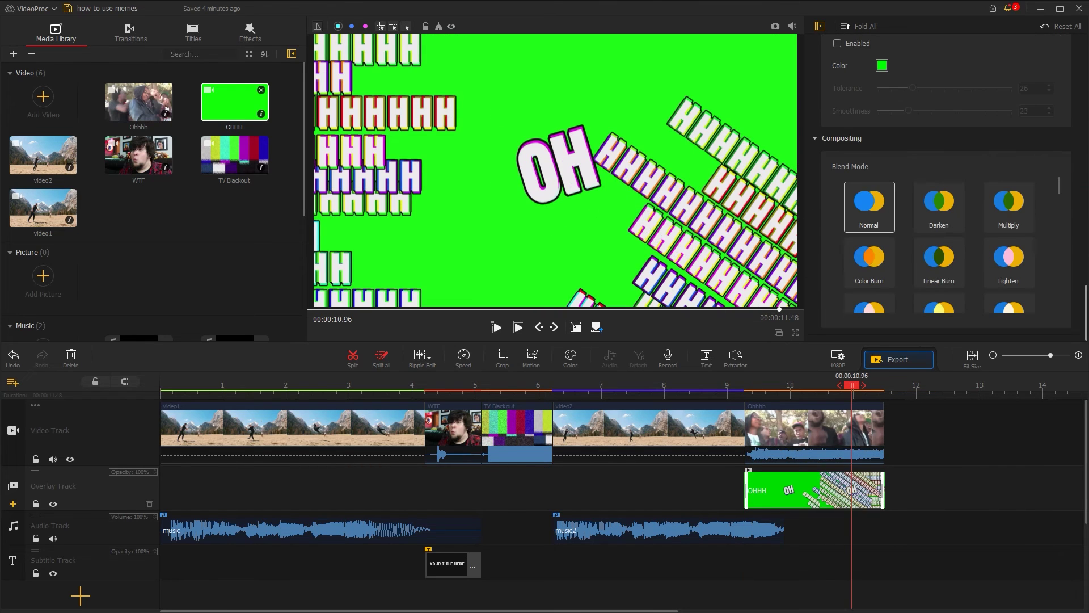
scroll(946, 187, up, 3)
click(838, 153)
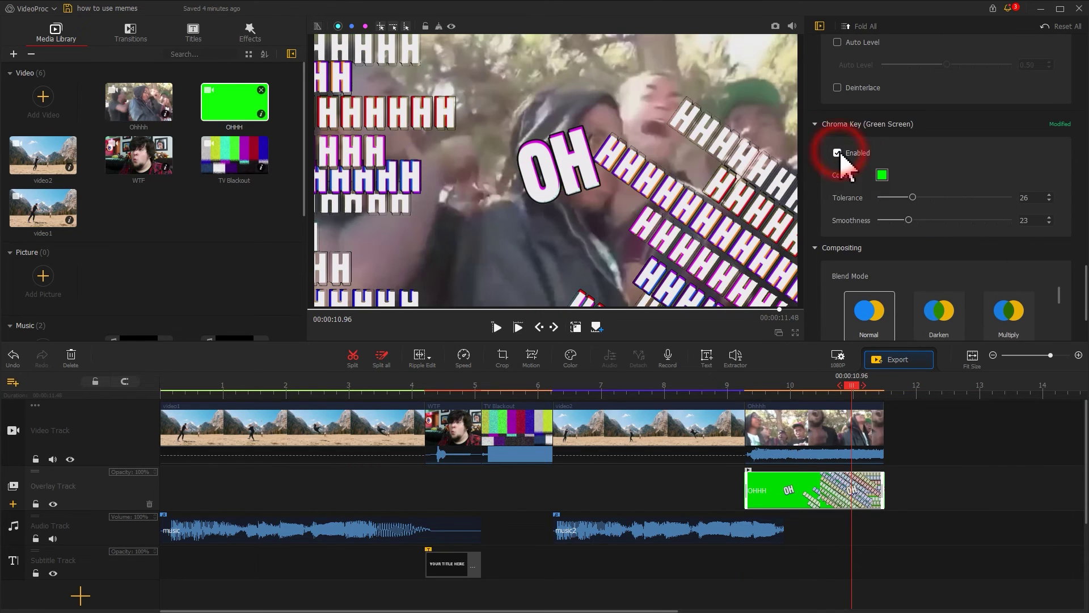
key(space)
click(560, 390)
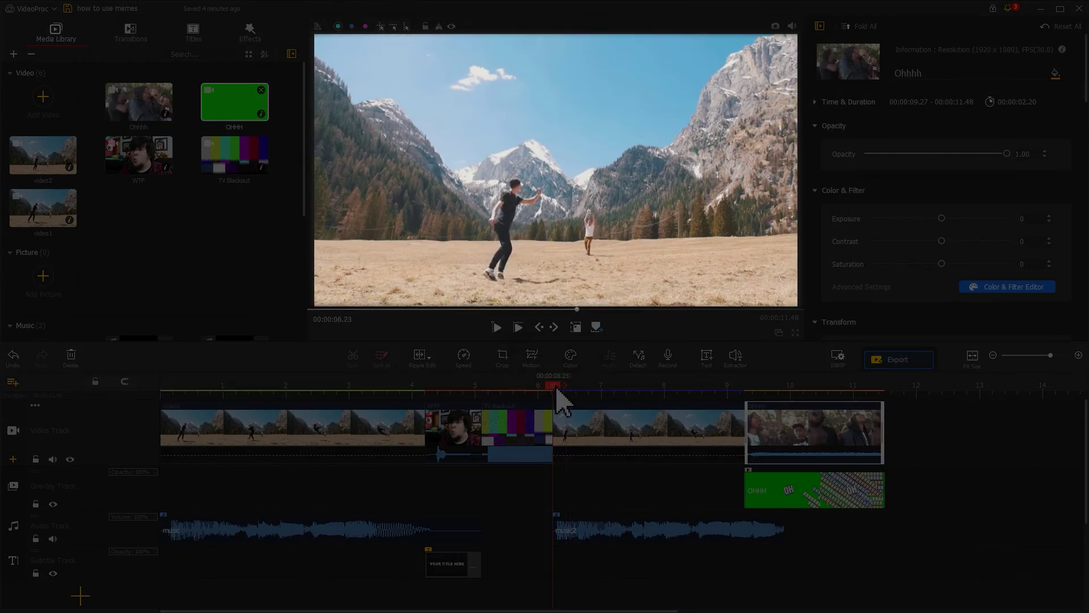